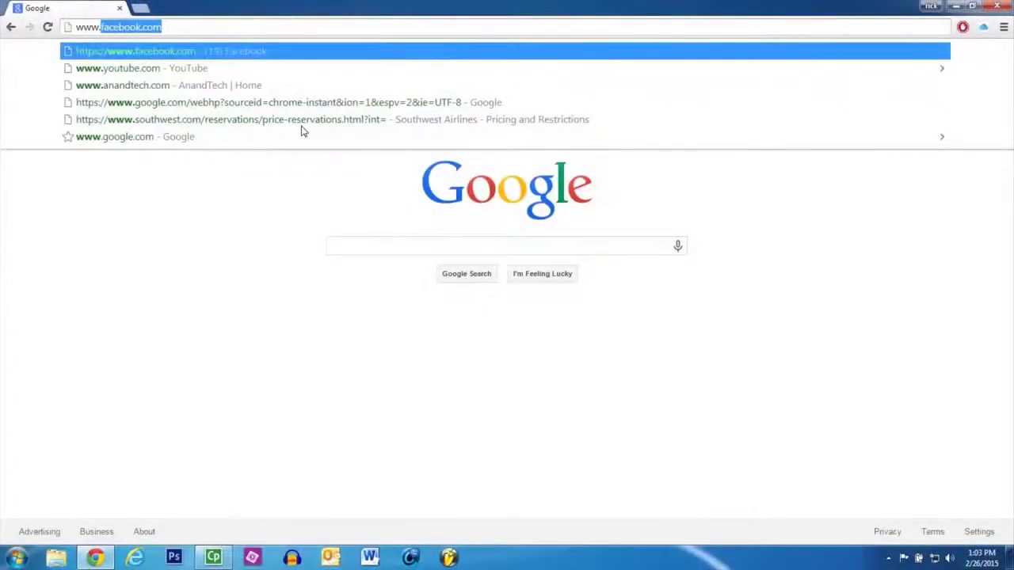
pyautogui.write('p')
pyautogui.press('Return')
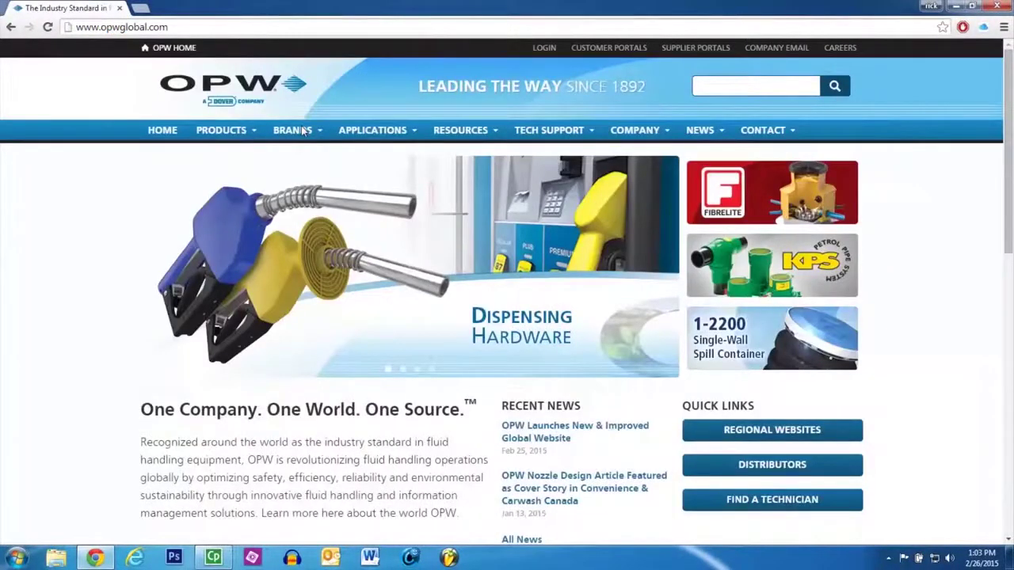
pyautogui.moveTo(559, 129)
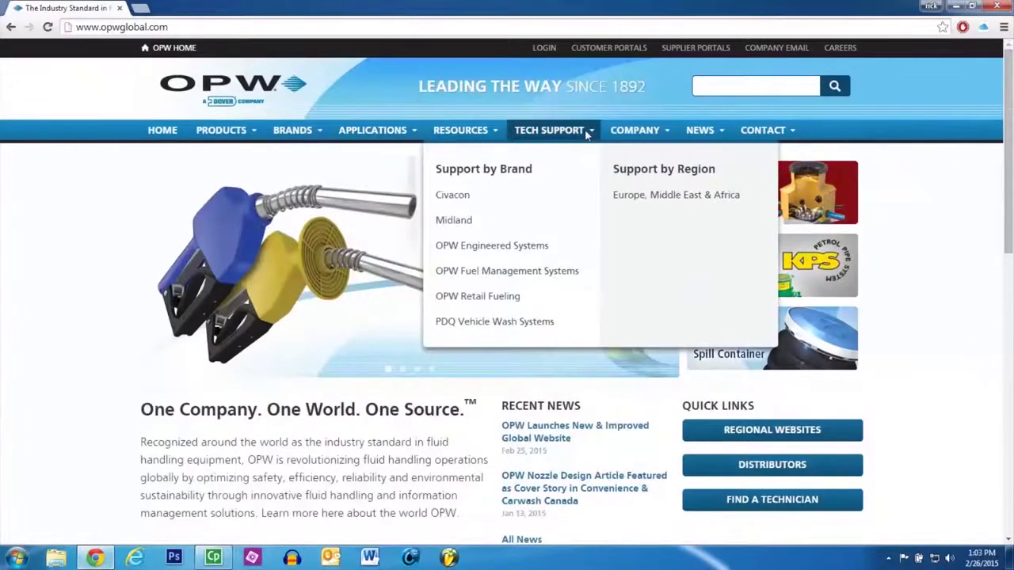
pyautogui.click(469, 272)
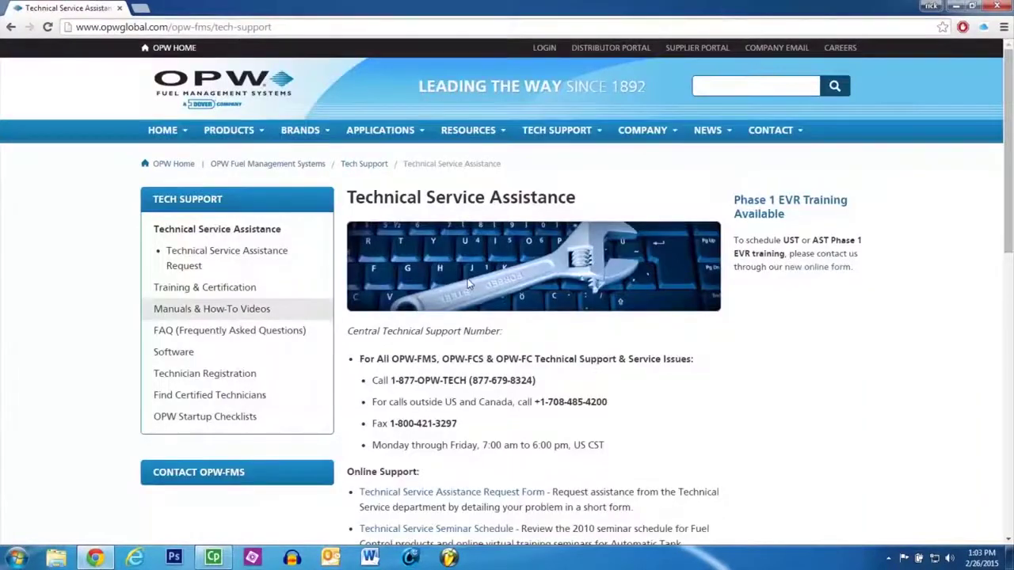
pyautogui.click(174, 352)
# Download ARTWareSetup 3.8 from the software list and launch the downloaded ARTWareSetup.exe installer
pyautogui.scroll(-3, 391, 452)
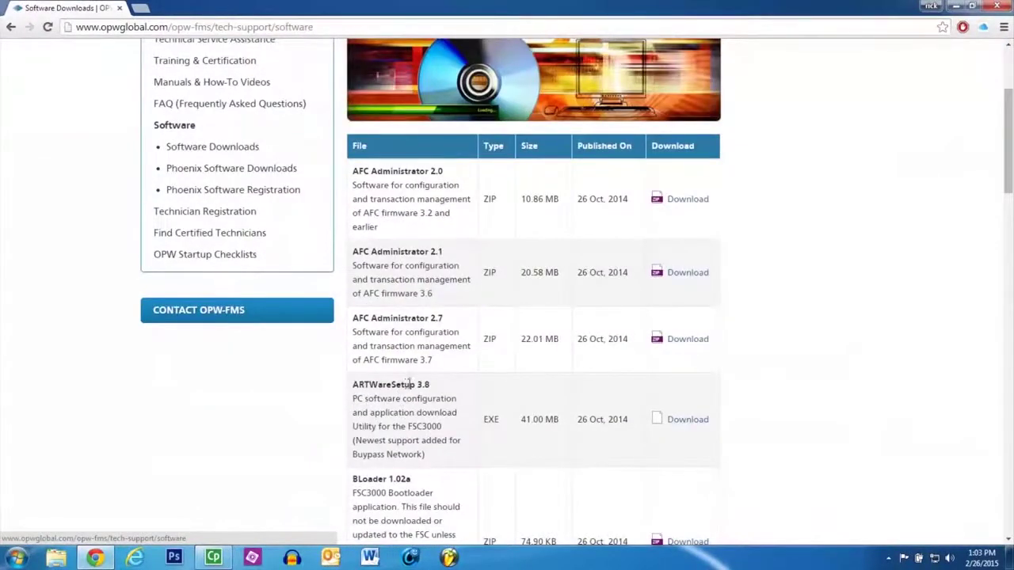
pyautogui.click(690, 425)
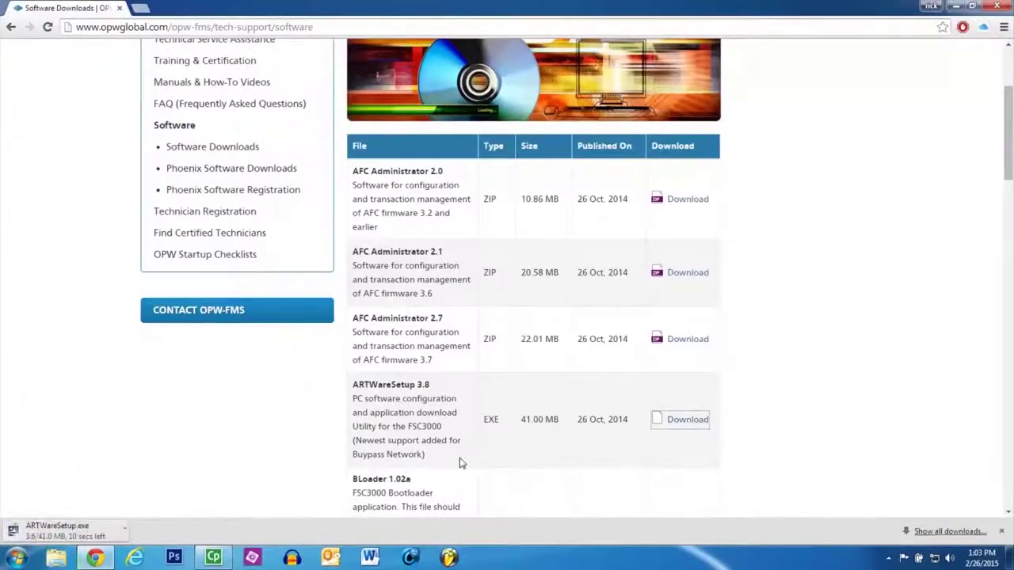
pyautogui.click(79, 529)
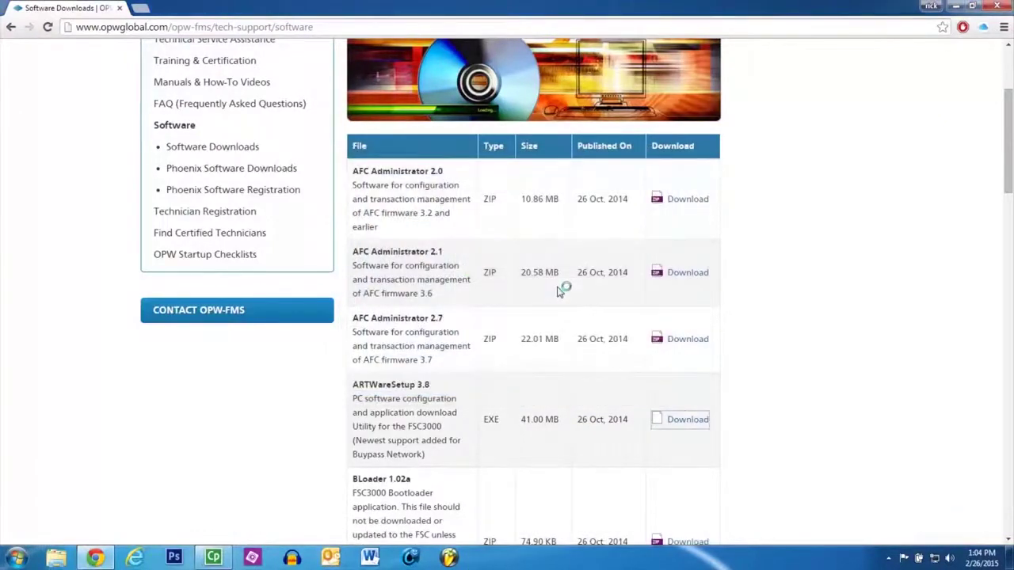
# Complete the ArtWare InstallShield Wizard using the Modify option, and close the browser
pyautogui.click(575, 377)
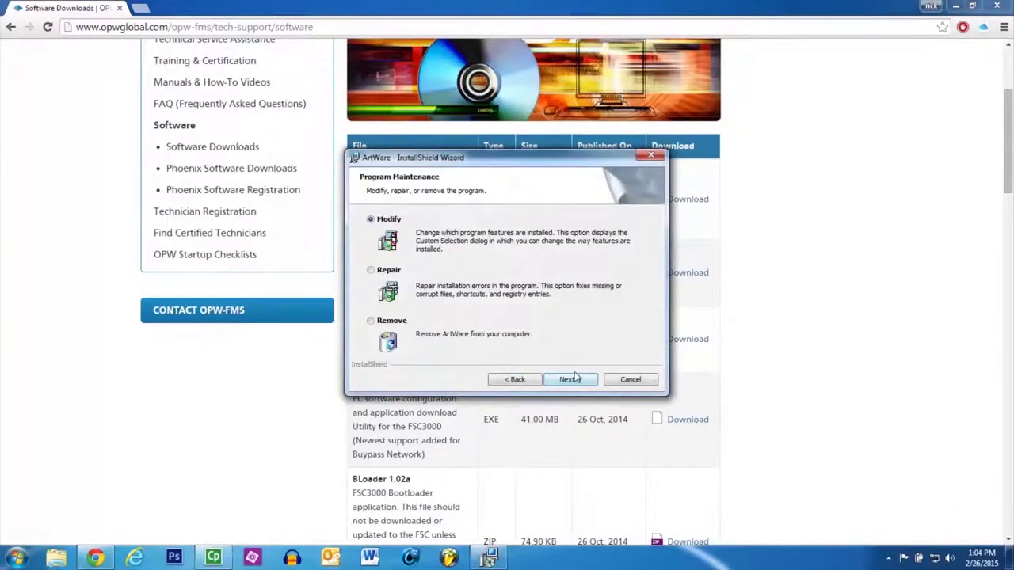
pyautogui.click(570, 380)
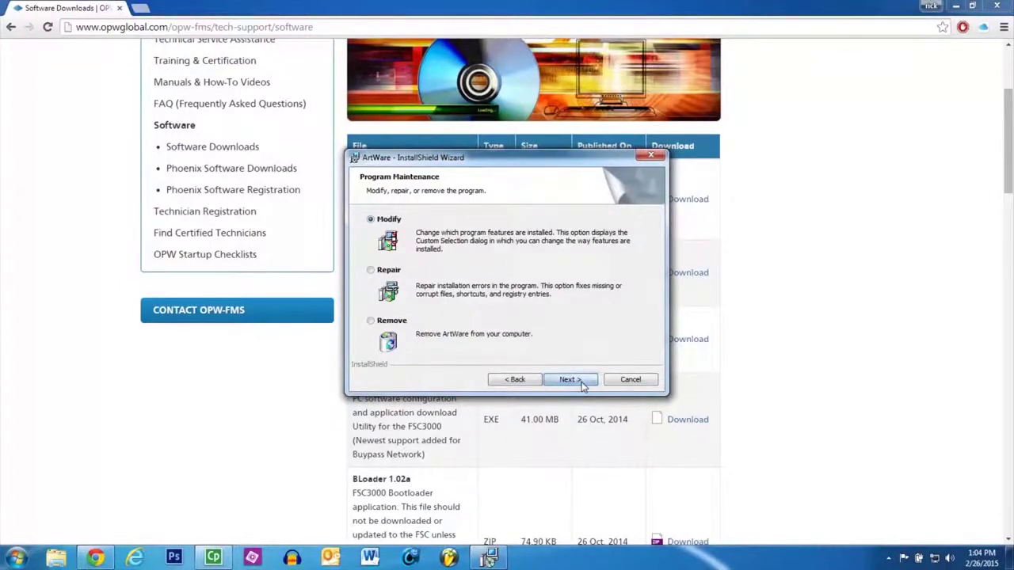
pyautogui.click(570, 379)
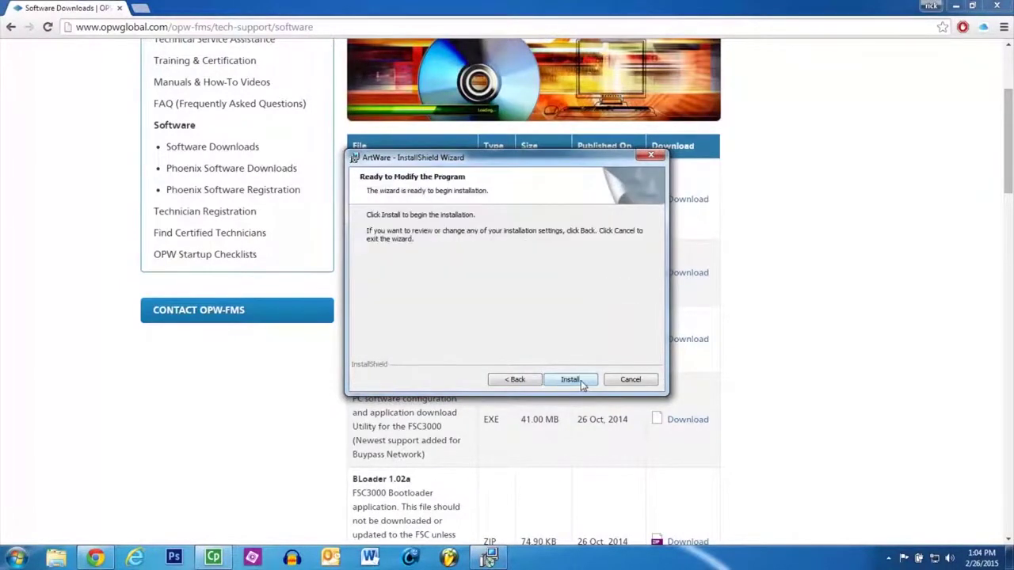
pyautogui.click(581, 381)
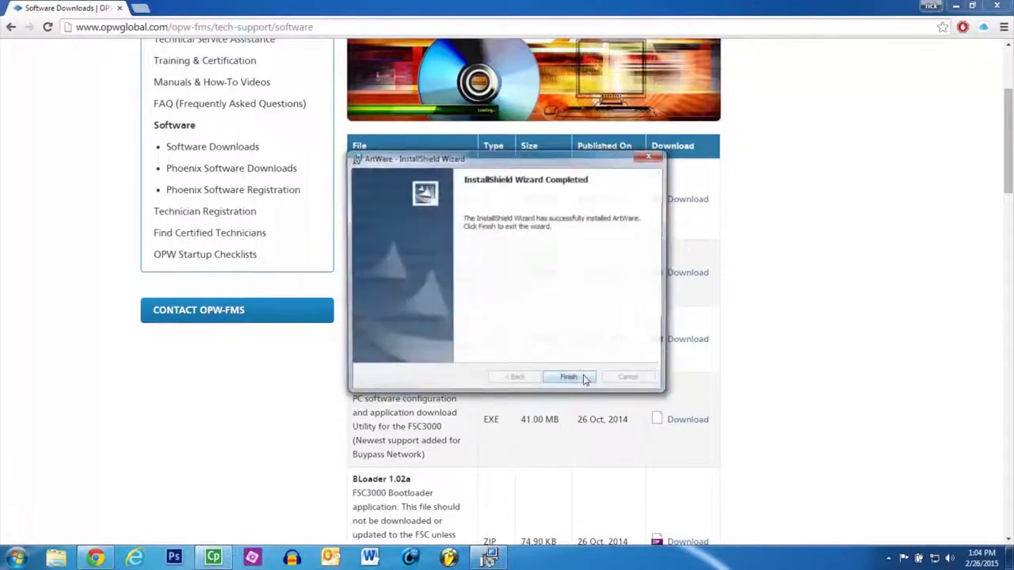
pyautogui.click(570, 380)
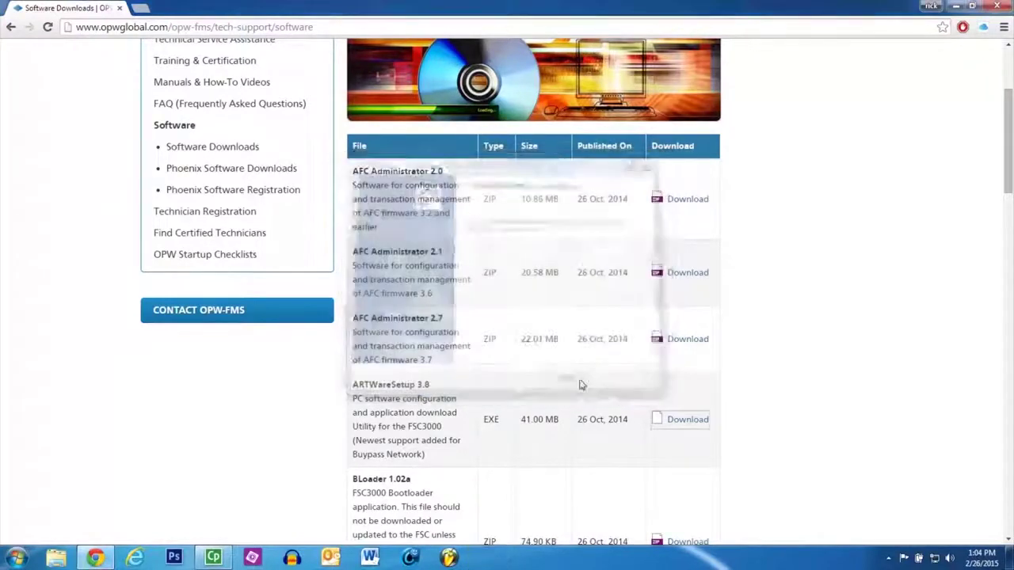
pyautogui.click(996, 7)
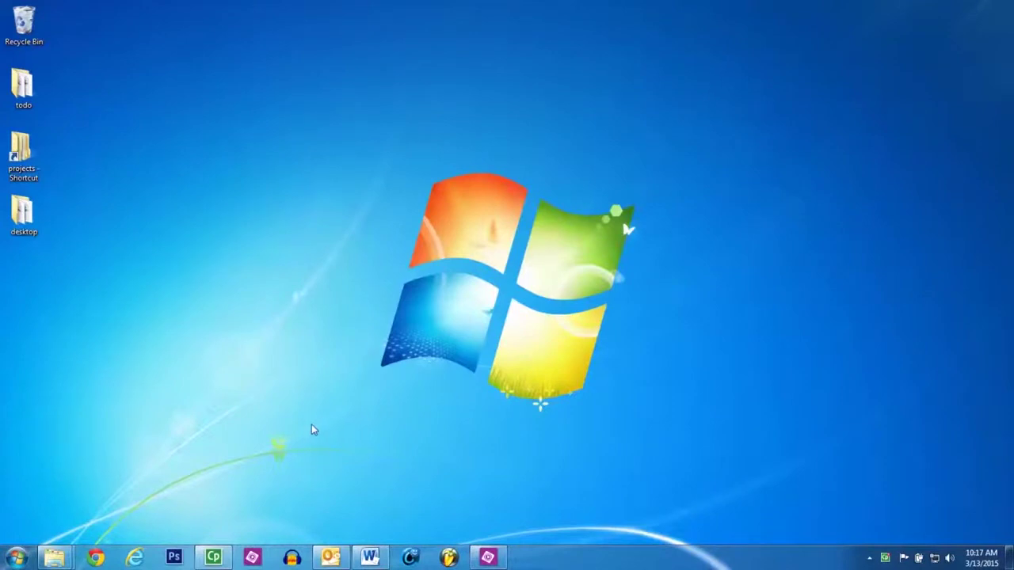
# Run the FSC Configuration Utility from the OPW Fuel Management Systems ARTWare program folder as administrator
pyautogui.click(18, 558)
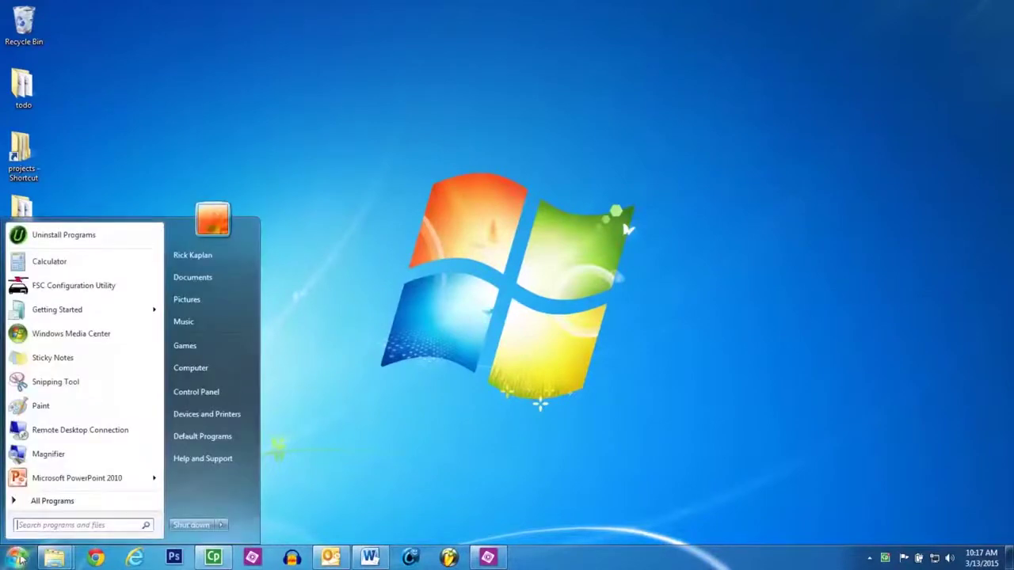
pyautogui.click(63, 502)
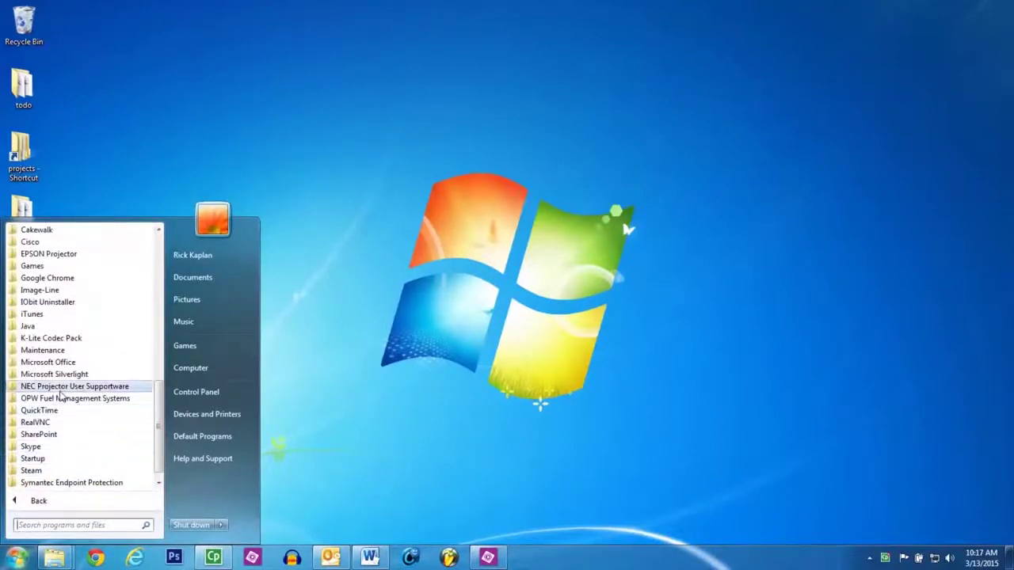
pyautogui.click(63, 400)
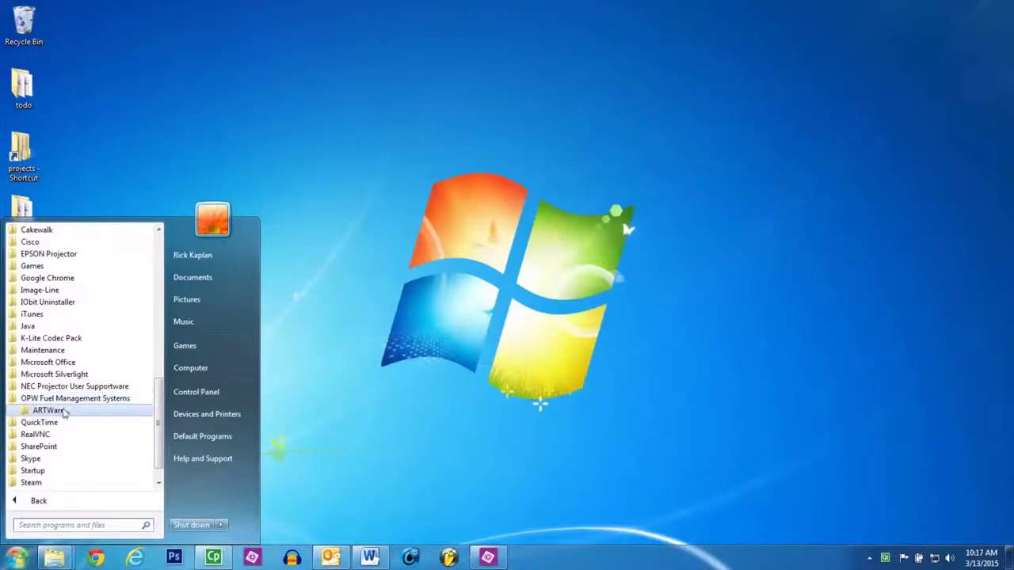
pyautogui.click(60, 411)
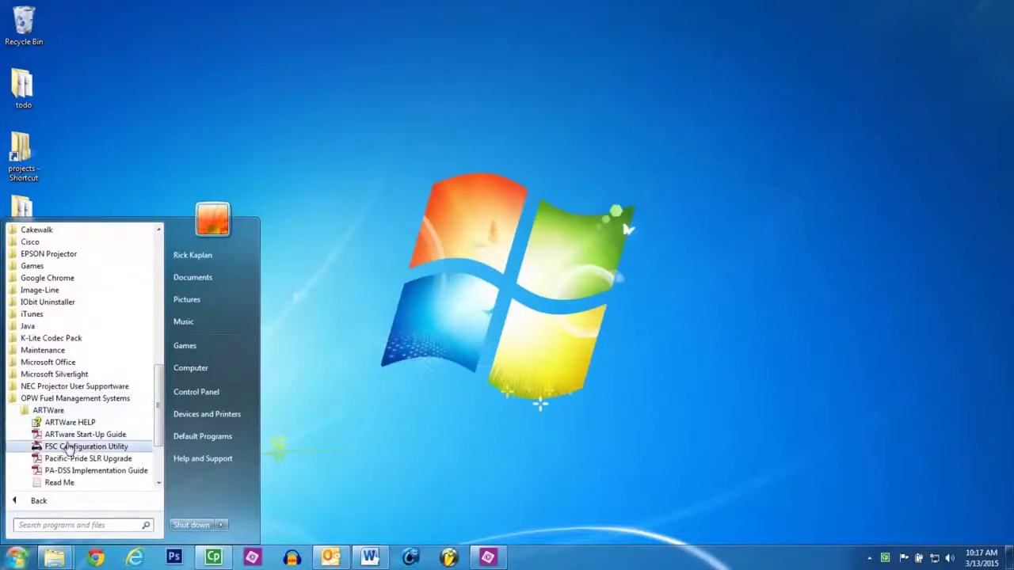
pyautogui.rightClick(69, 448)
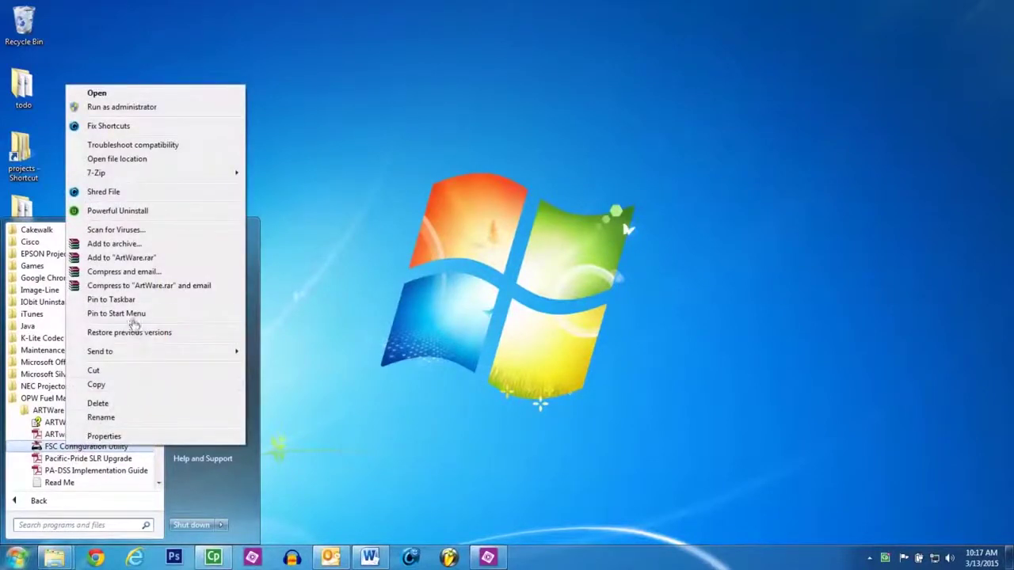
pyautogui.click(143, 106)
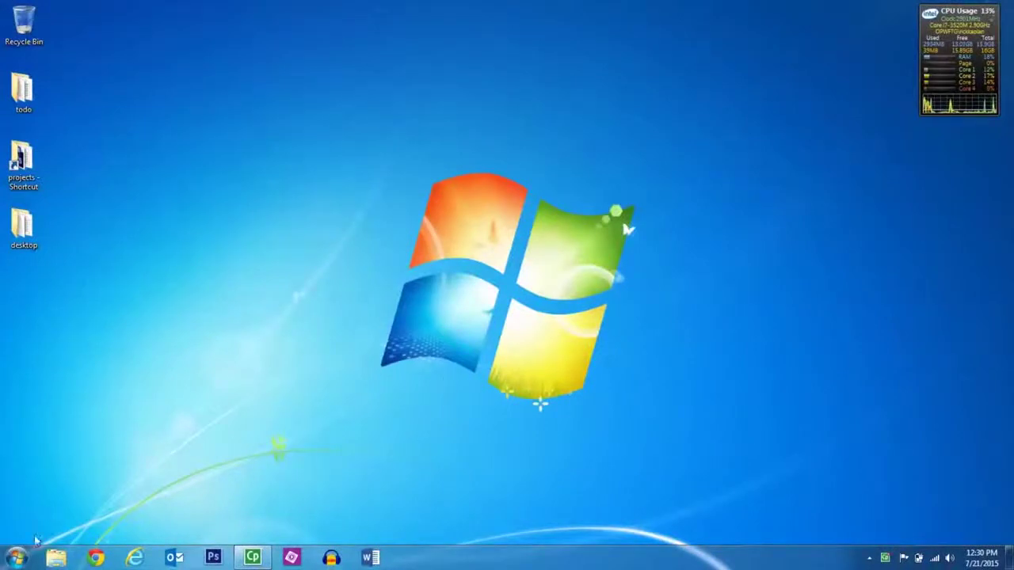
# Look up the USB Serial Port's COM number under Ports (COM & LPT) in Device Manager, and close it
pyautogui.click(17, 559)
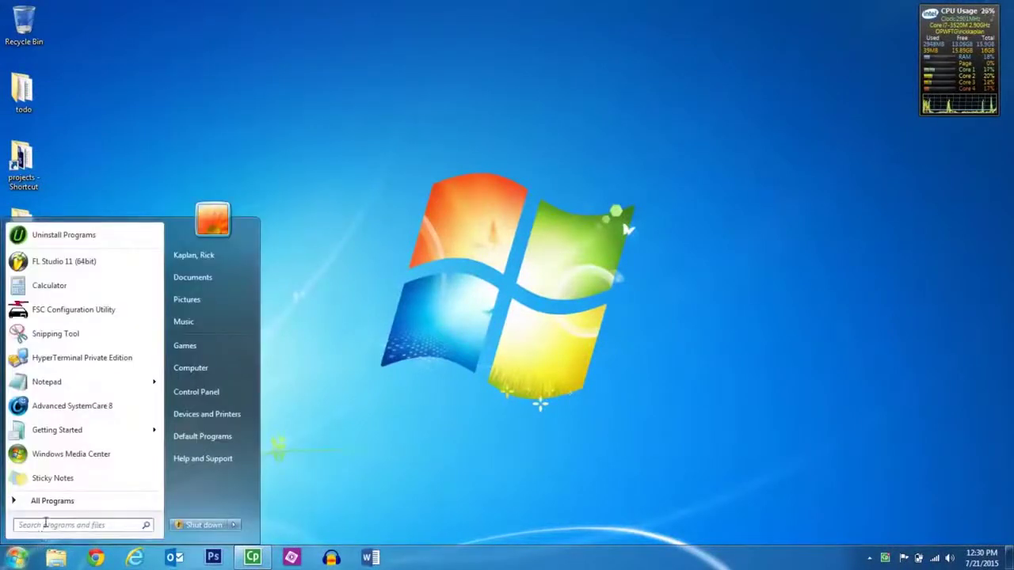
pyautogui.write('devic')
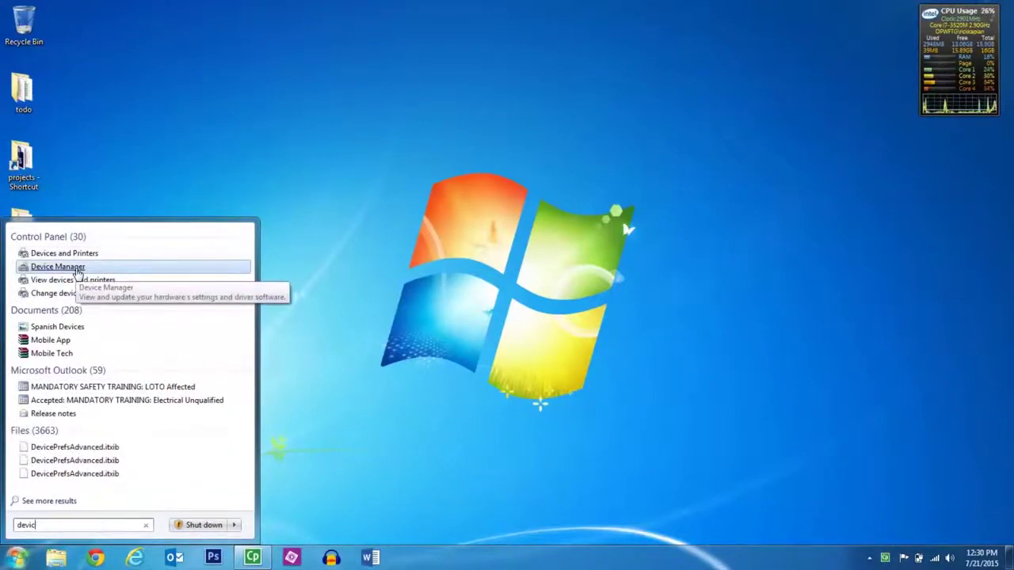
pyautogui.click(58, 266)
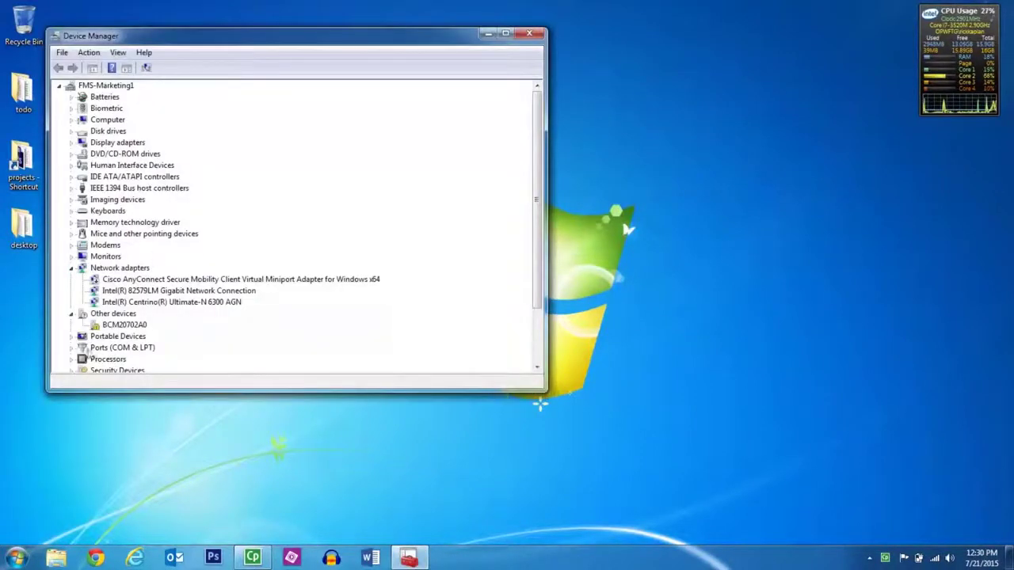
pyautogui.click(71, 348)
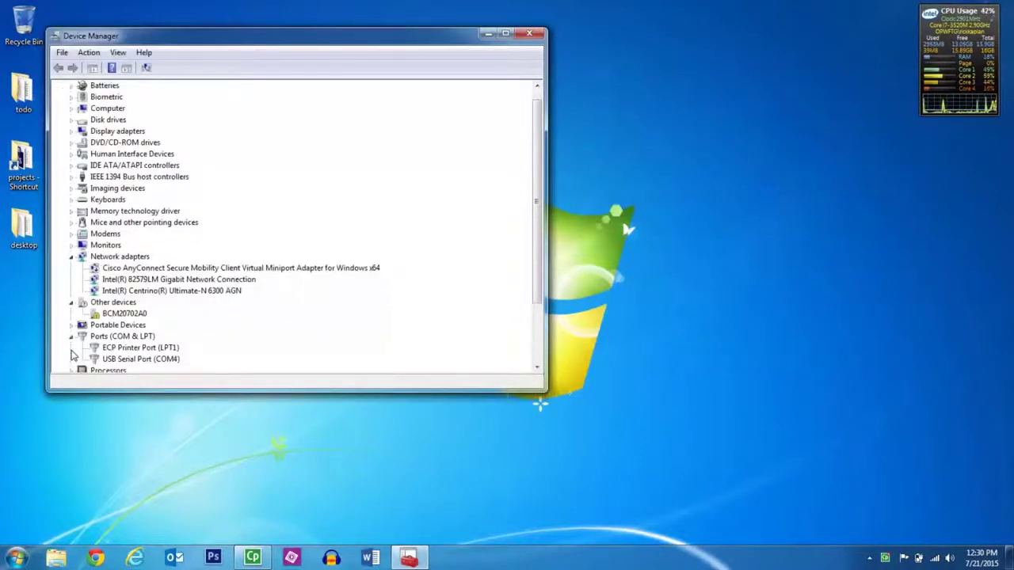
pyautogui.click(120, 360)
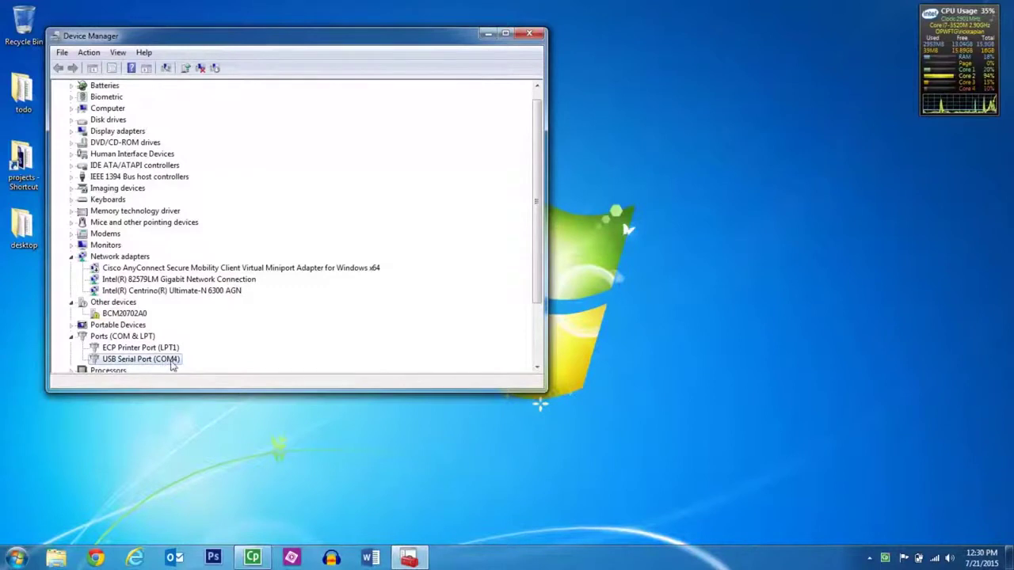
pyautogui.click(529, 35)
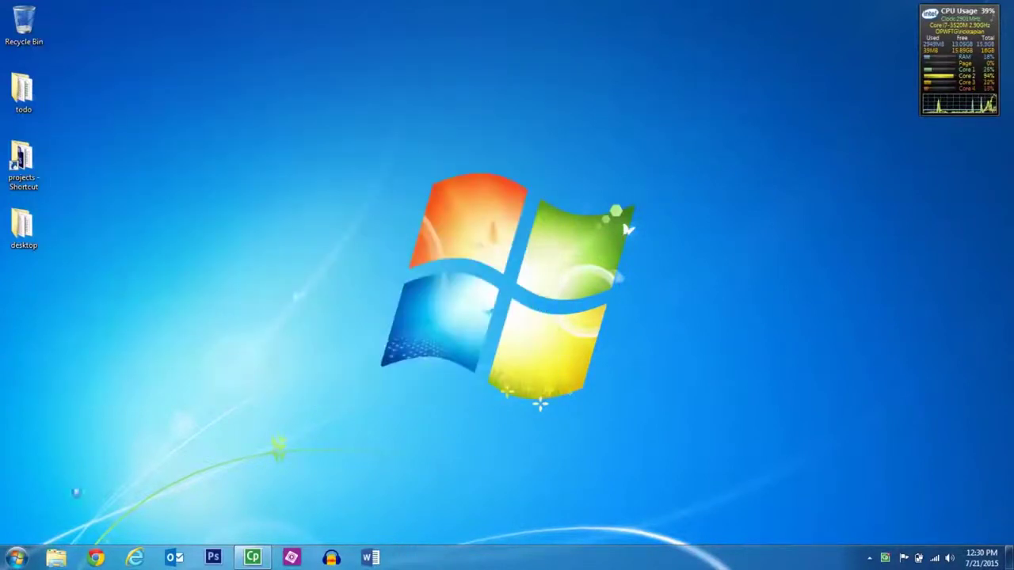
# Search the installed programs for "fsc" and launch the FSC Configuration Utility
pyautogui.click(17, 557)
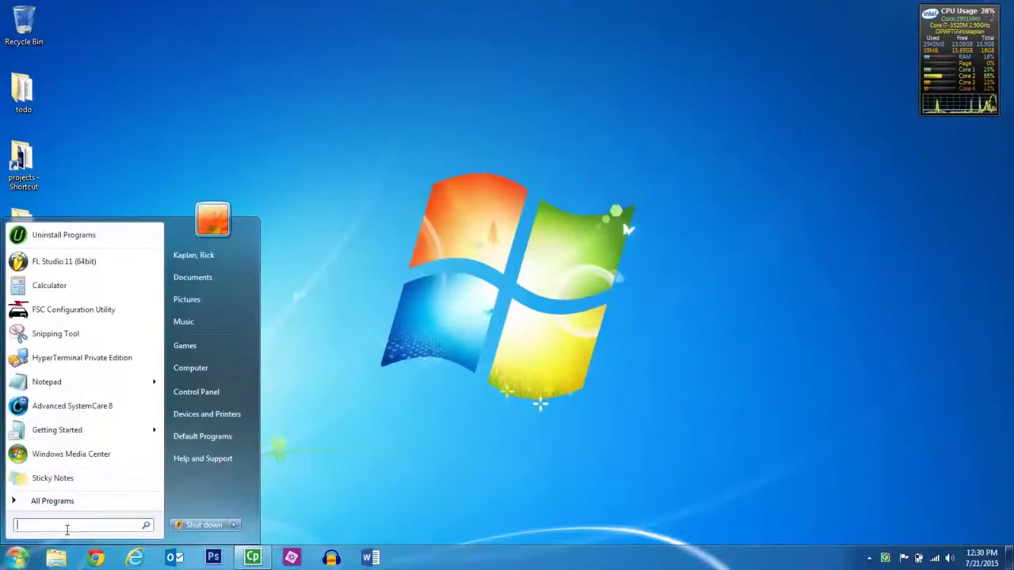
pyautogui.write('fsc')
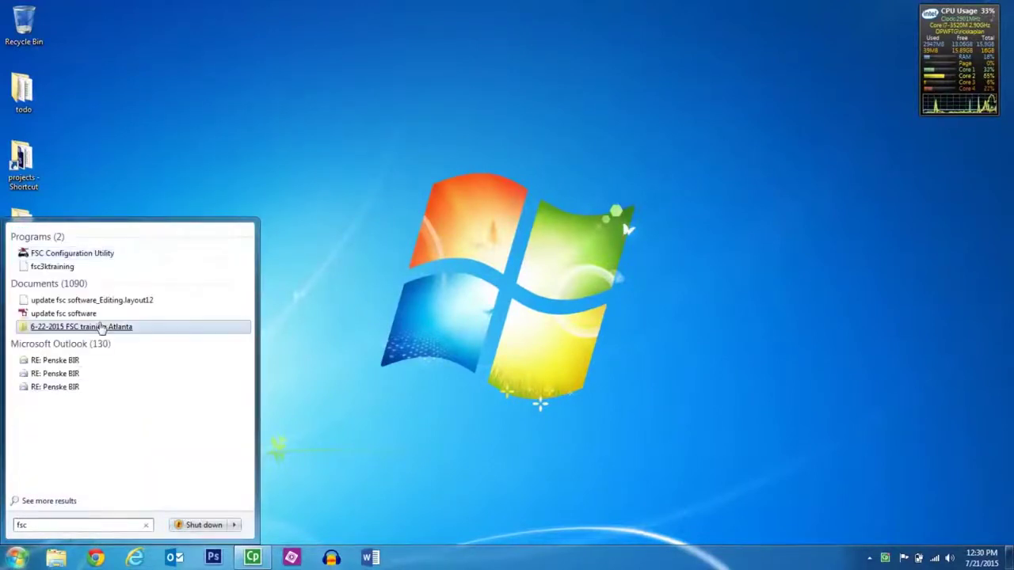
pyautogui.click(75, 255)
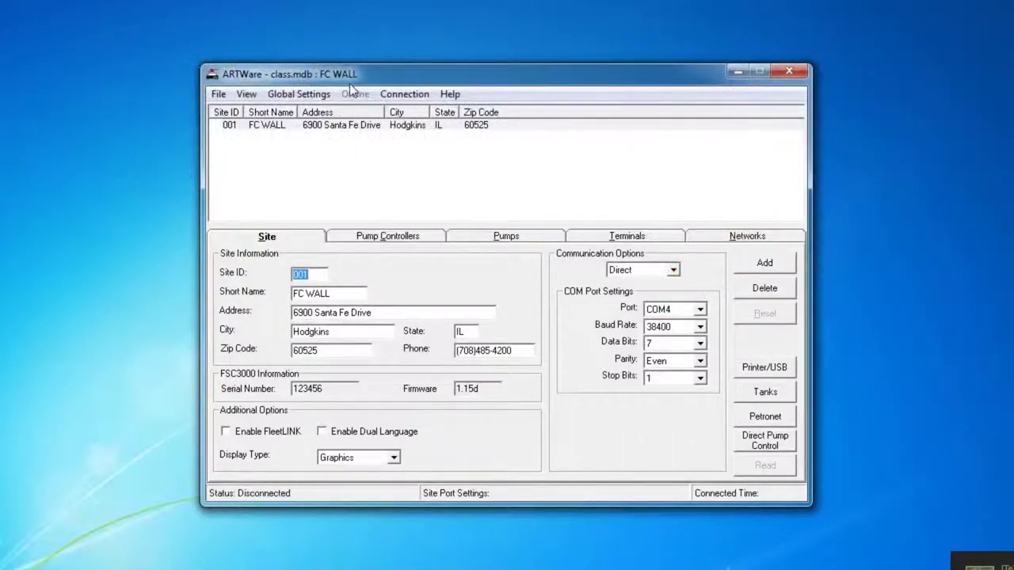
# Connect to site 001 and log in by entering the partial password
pyautogui.click(403, 96)
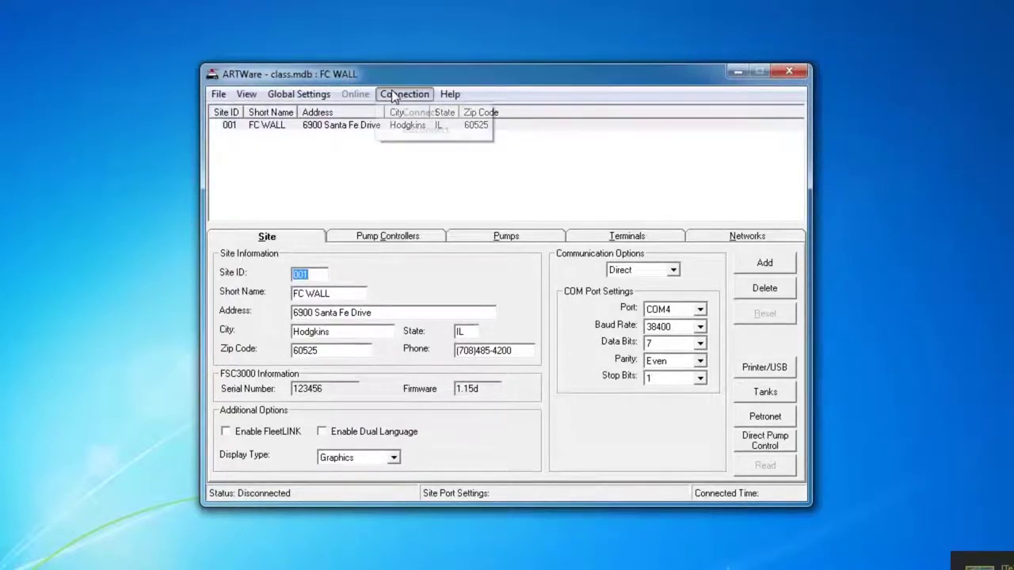
pyautogui.click(408, 115)
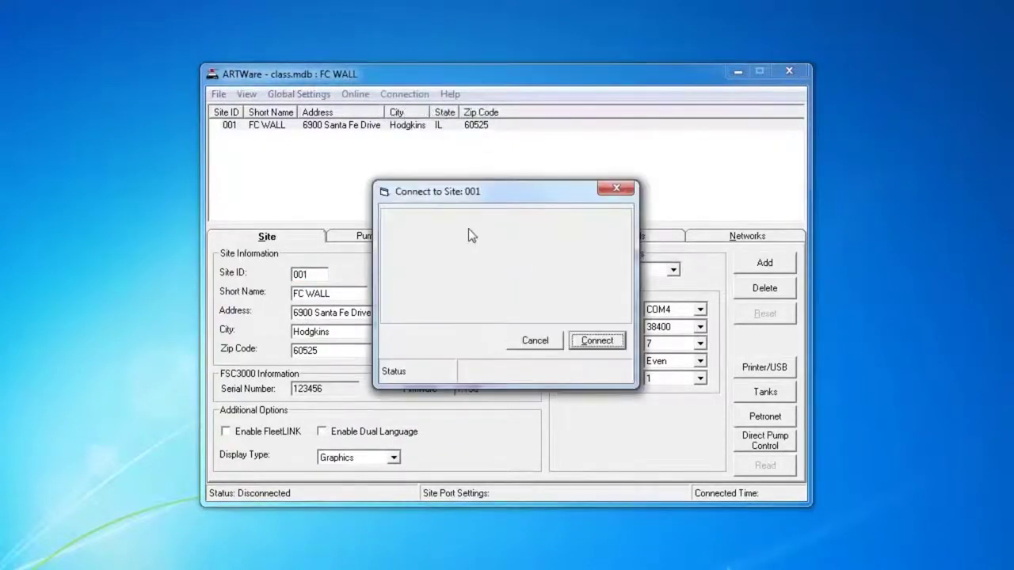
pyautogui.click(592, 342)
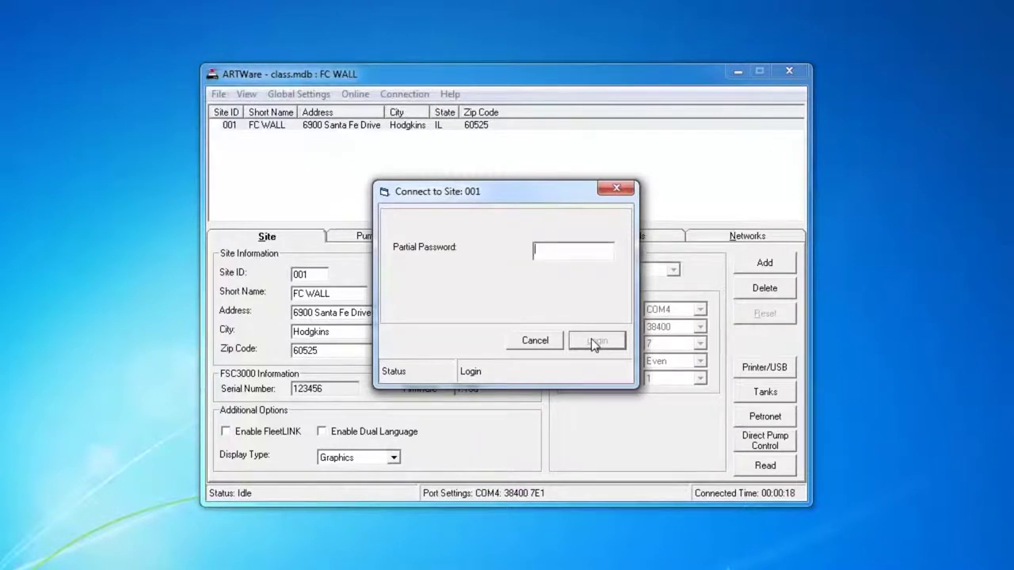
pyautogui.write('*****')
pyautogui.press('Return')
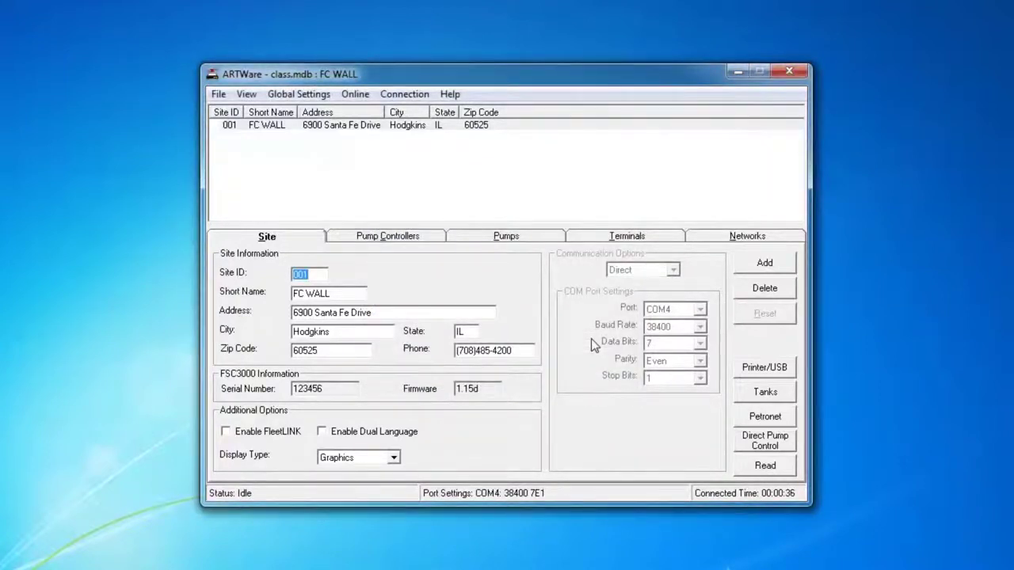
# Read the site settings from the connected site into ARTWare, accepting the overwrite of its stored configuration
pyautogui.click(356, 95)
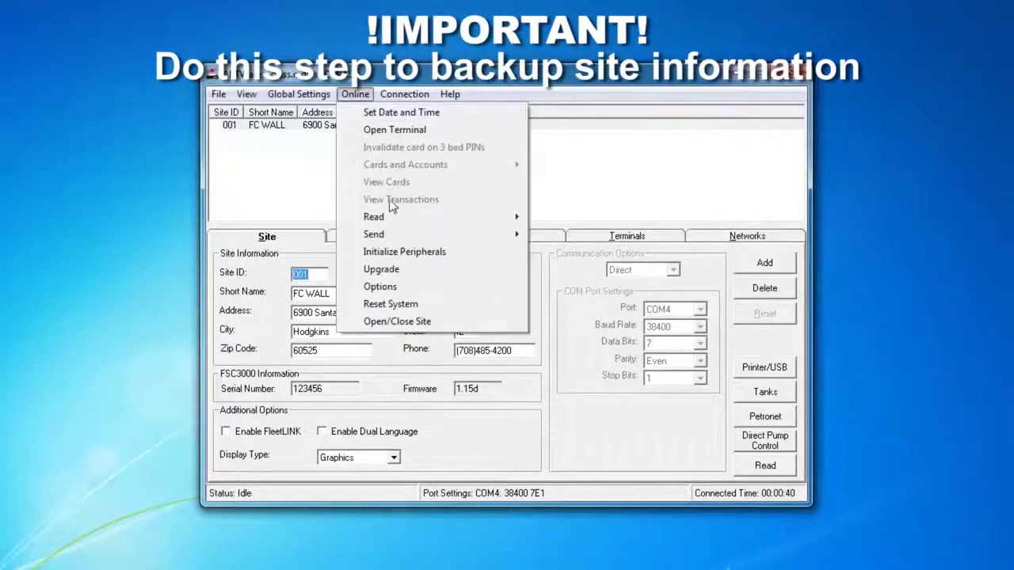
pyautogui.moveTo(394, 215)
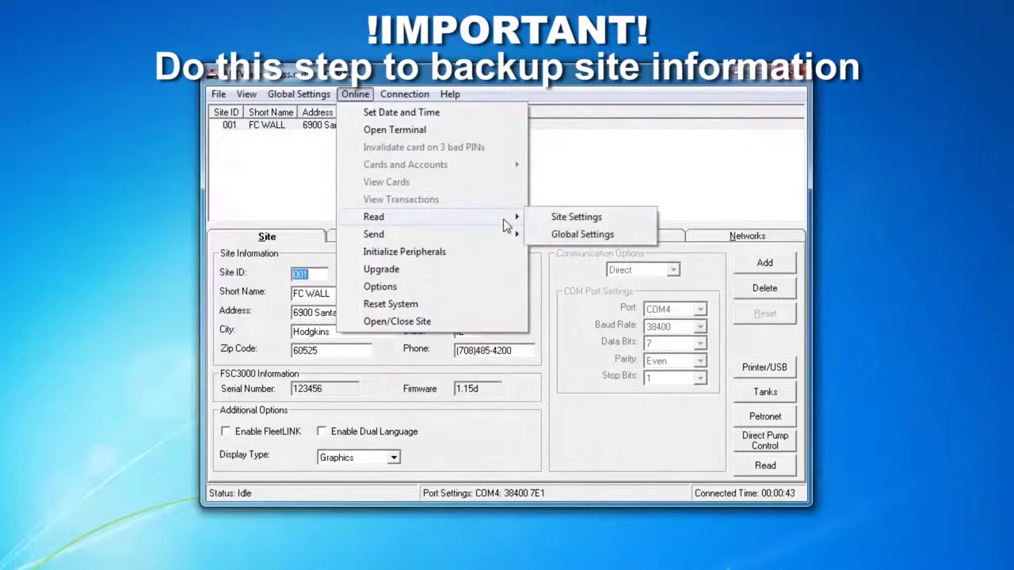
pyautogui.click(555, 217)
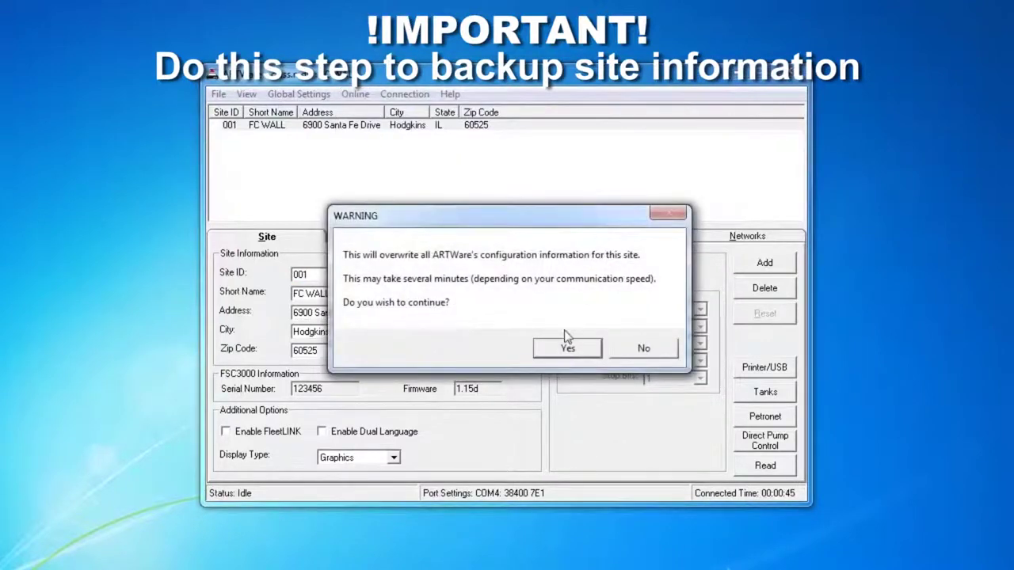
pyautogui.click(567, 346)
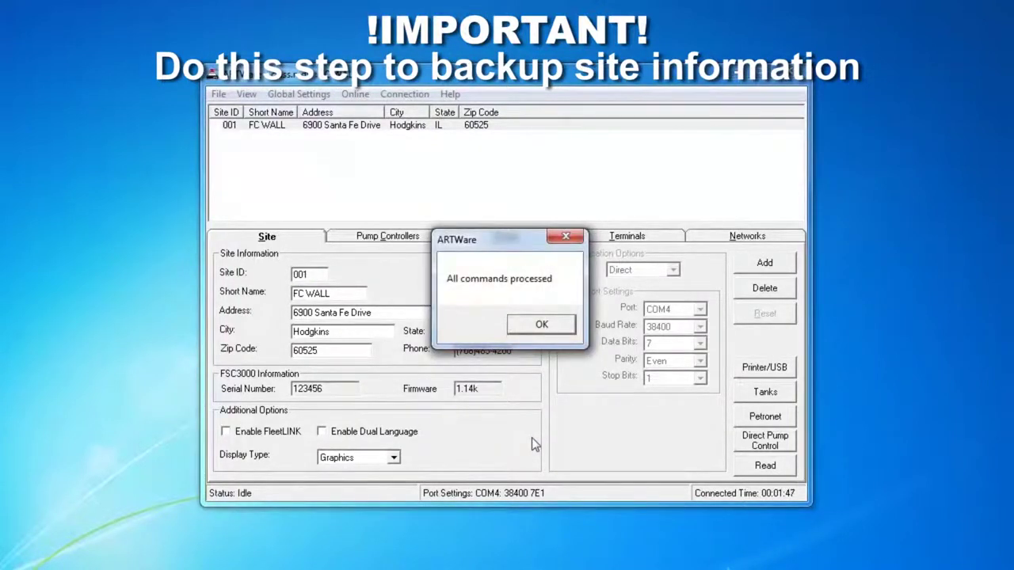
# Review the site's backed-up pump controller, pump, terminal and network settings, and return to the site information
pyautogui.click(540, 325)
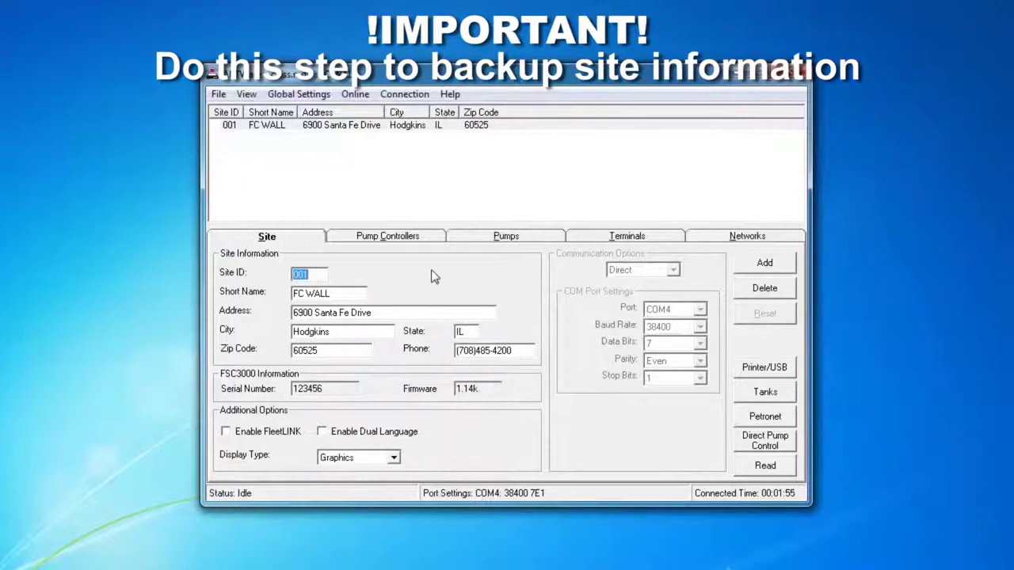
pyautogui.click(416, 239)
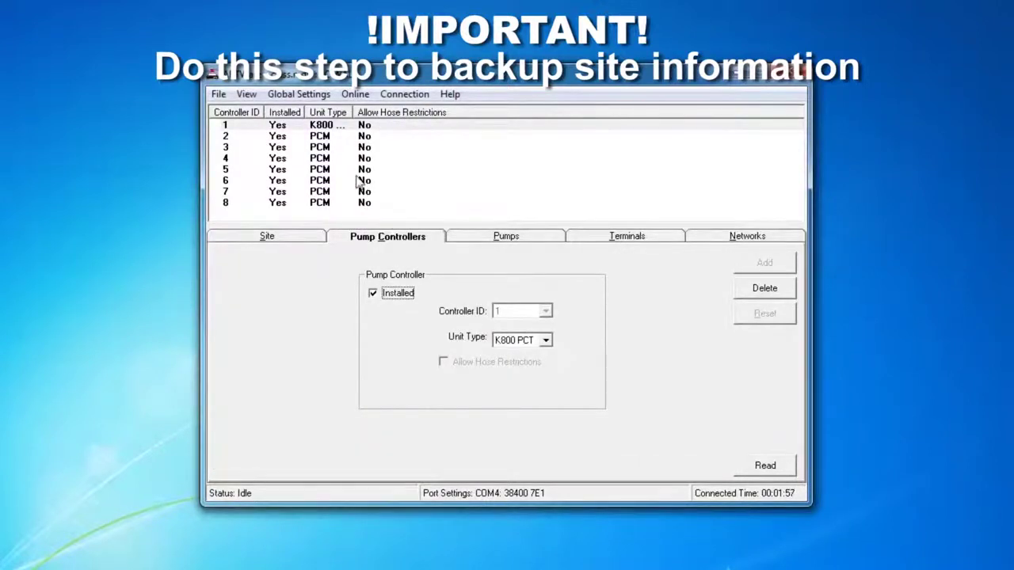
pyautogui.click(481, 234)
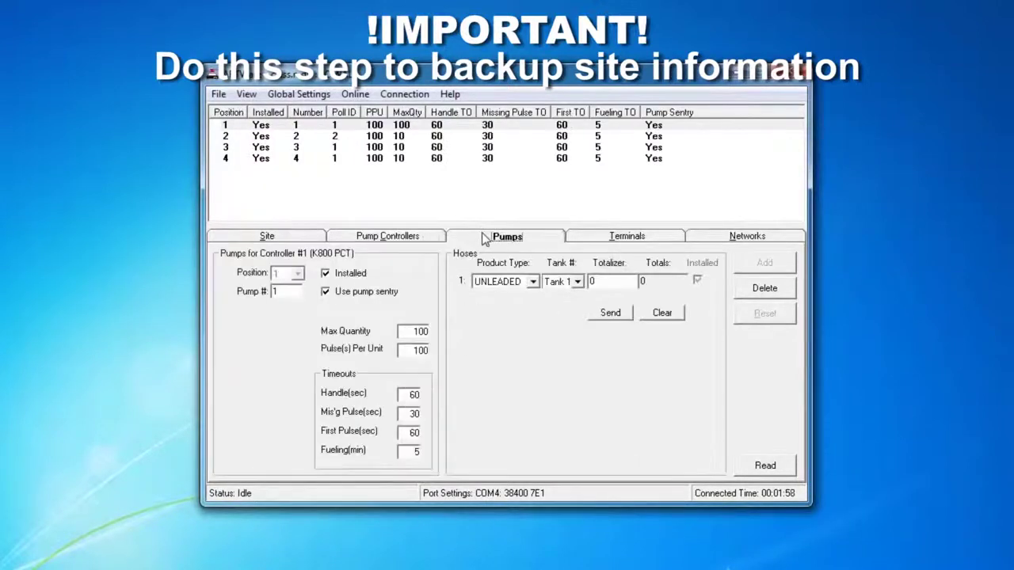
pyautogui.click(604, 241)
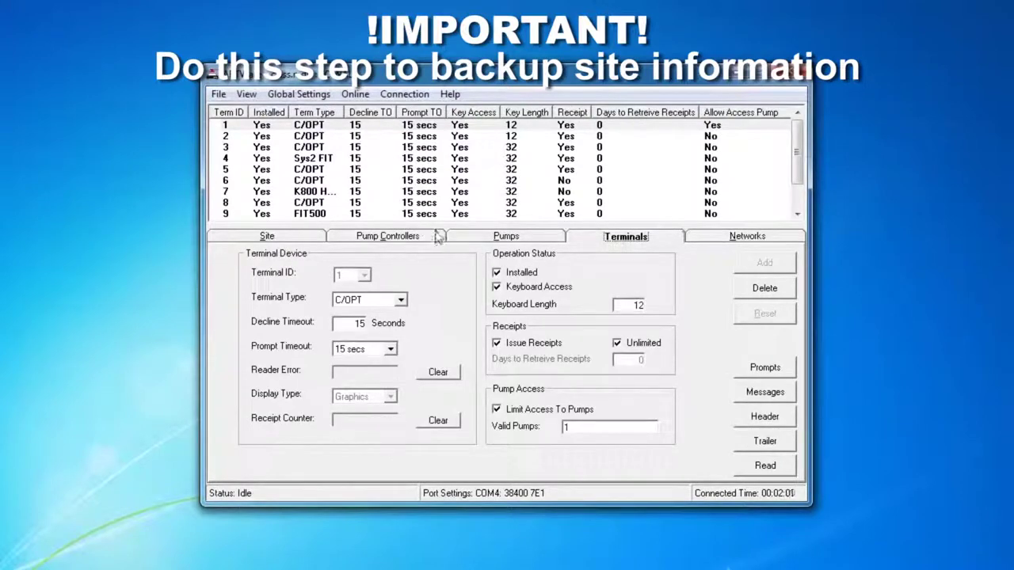
pyautogui.click(718, 237)
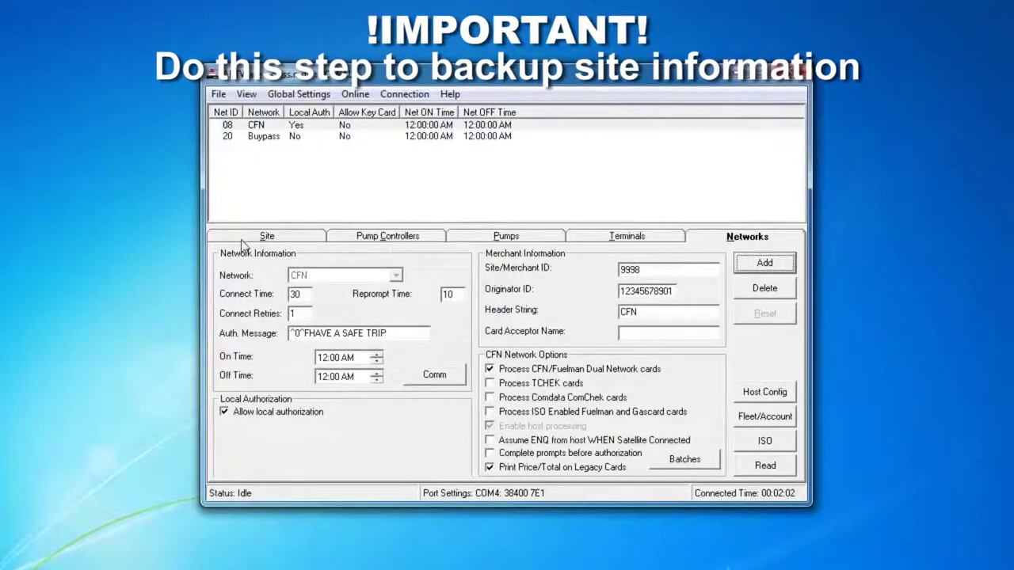
pyautogui.click(268, 237)
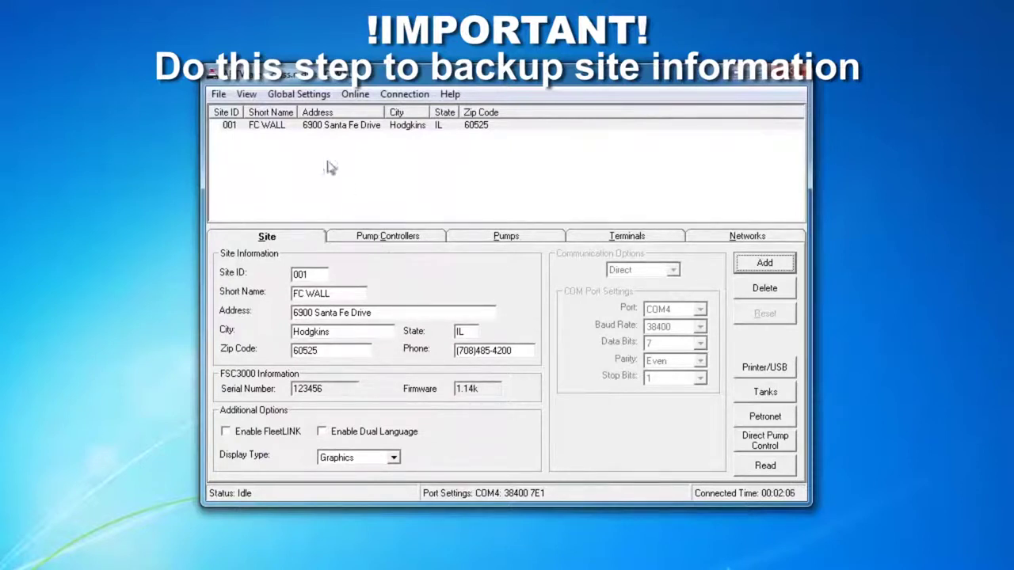
# Start an upgrade of site 001 and choose FSC3K.ABS from the FSC 1.15d\6973 folder on KINGSTON (F:)
pyautogui.click(317, 127)
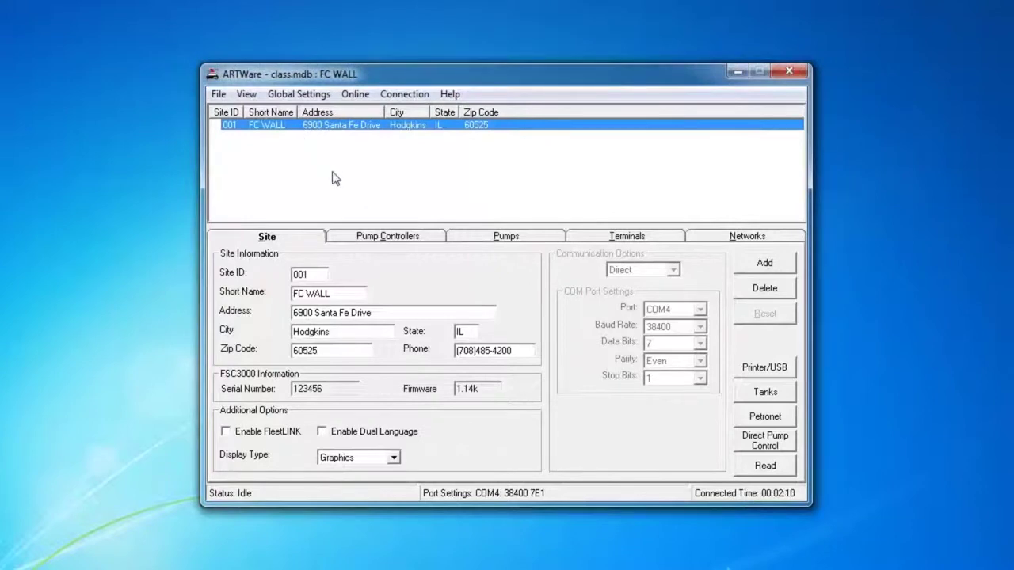
pyautogui.click(355, 95)
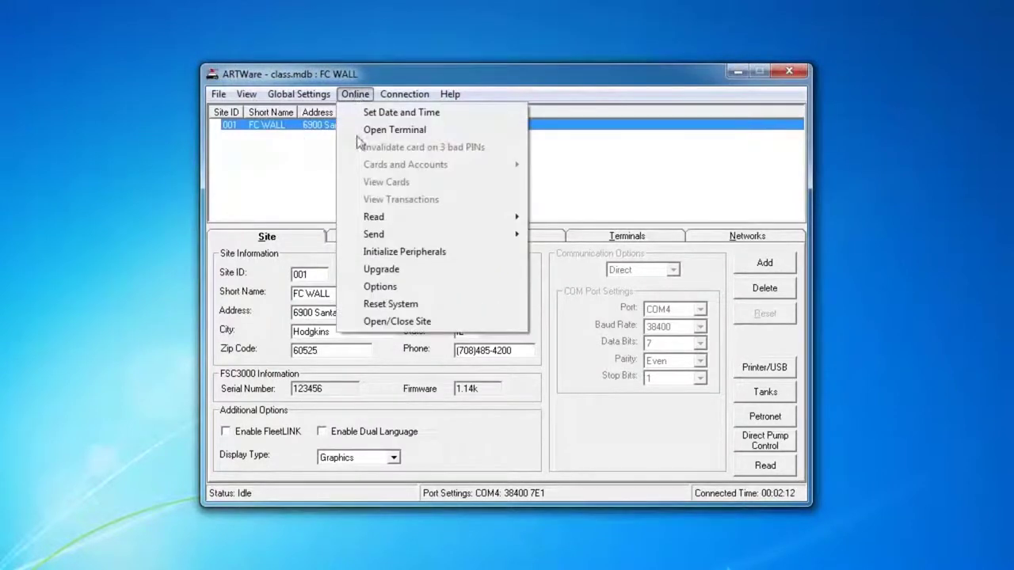
pyautogui.click(381, 269)
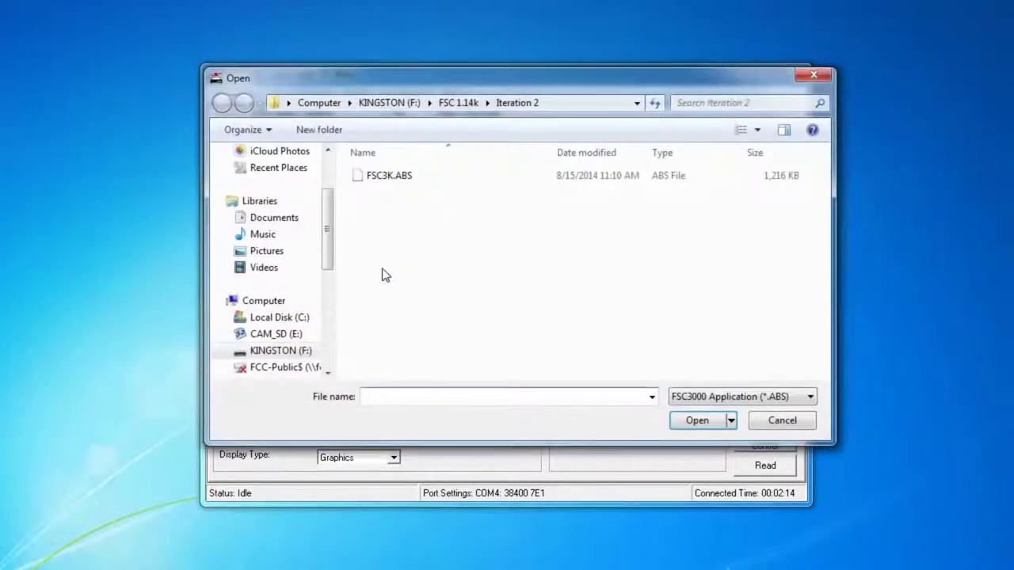
pyautogui.click(319, 103)
pyautogui.doubleClick(375, 312)
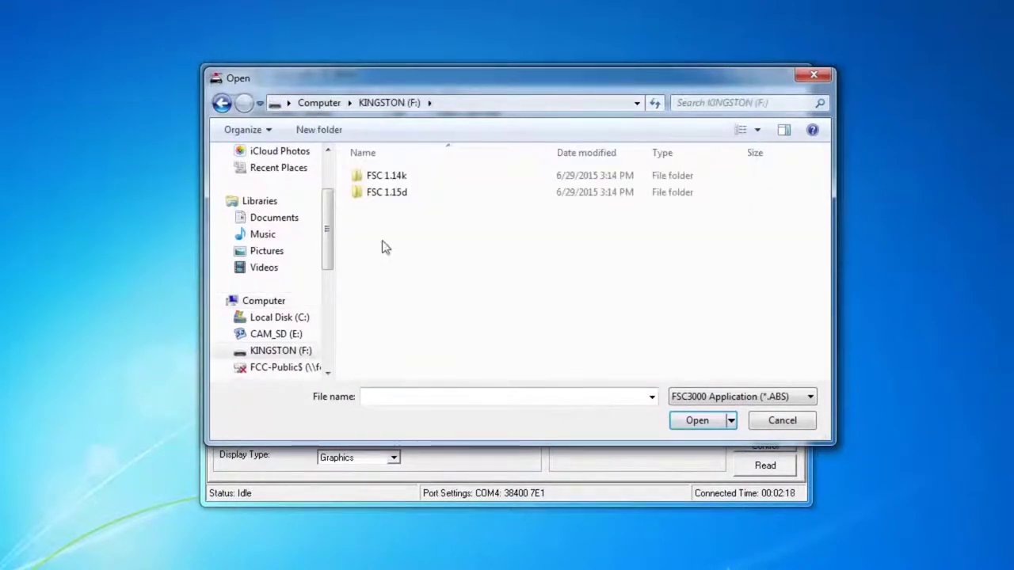
pyautogui.doubleClick(378, 193)
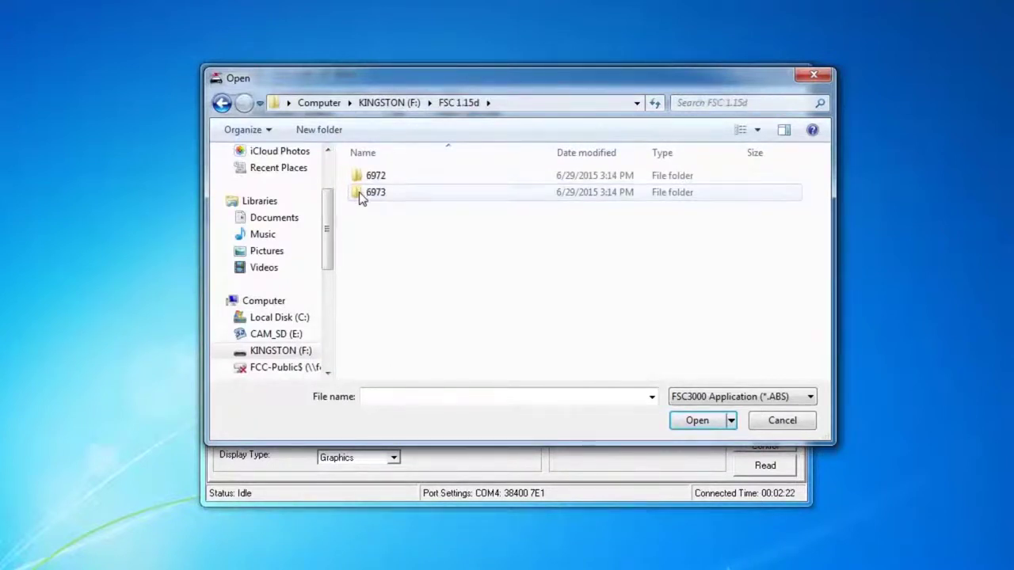
pyautogui.doubleClick(359, 192)
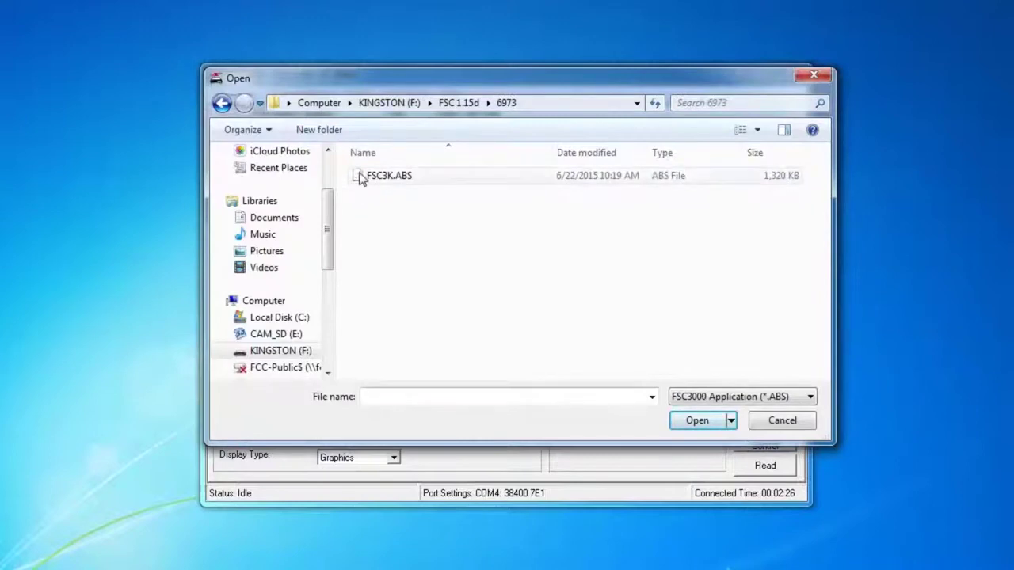
pyautogui.doubleClick(361, 177)
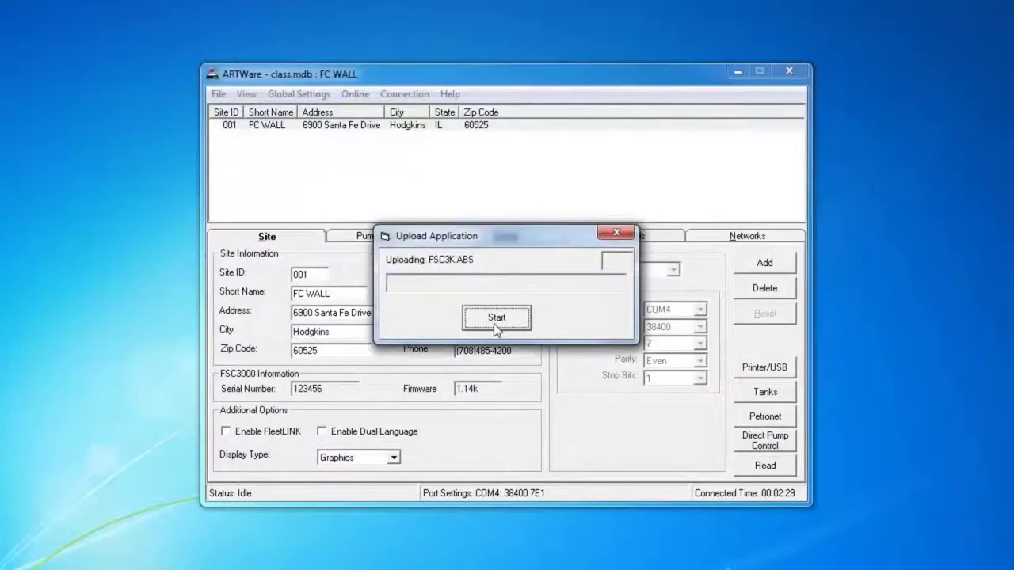
# Upload the chosen application file to the FSC3000, accepting the data-loss warning, and close the finished upload
pyautogui.click(497, 318)
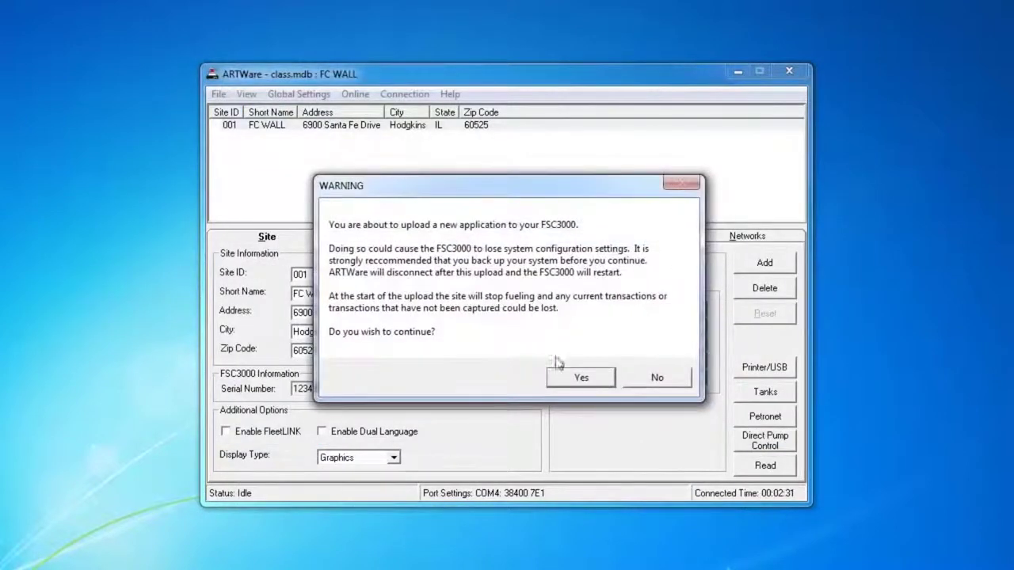
pyautogui.click(581, 379)
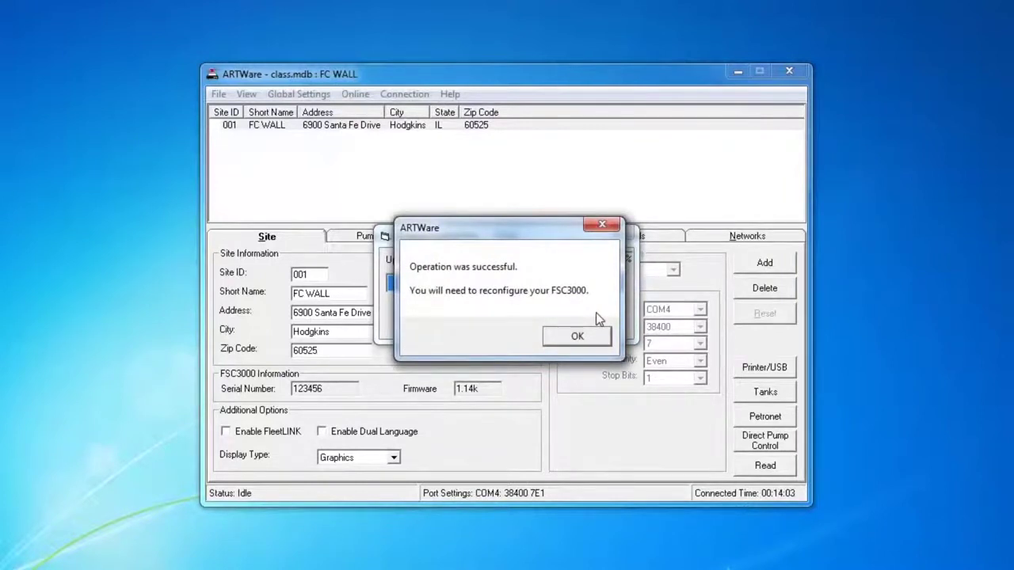
pyautogui.click(573, 338)
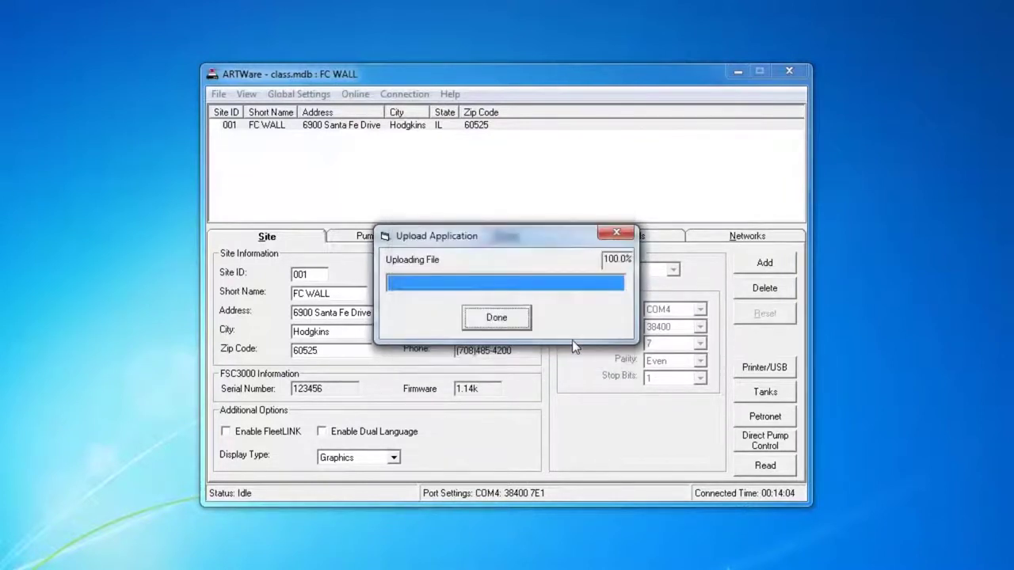
pyautogui.click(520, 324)
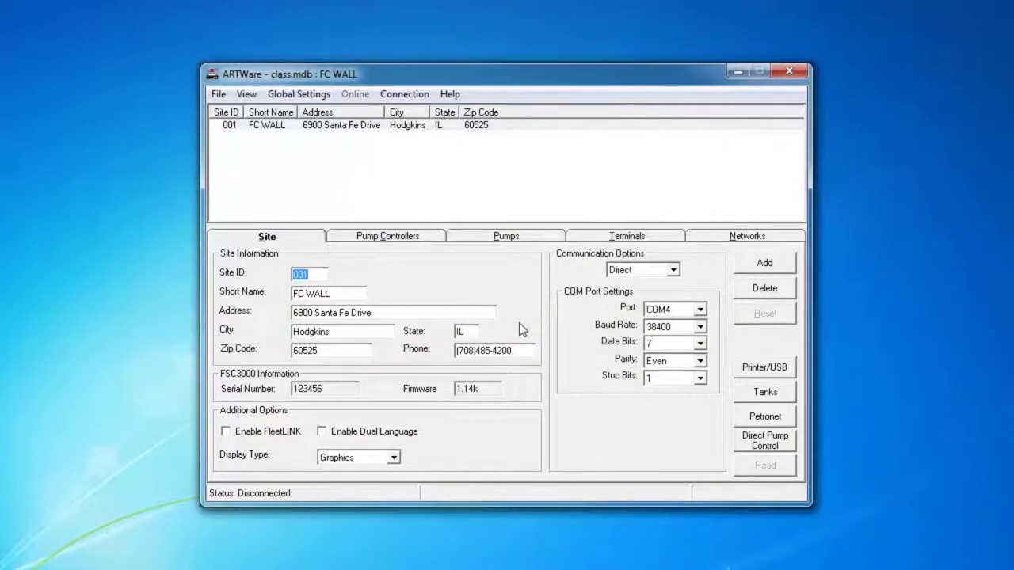
# Reconnect to site 001 and log in by entering the partial password
pyautogui.click(406, 94)
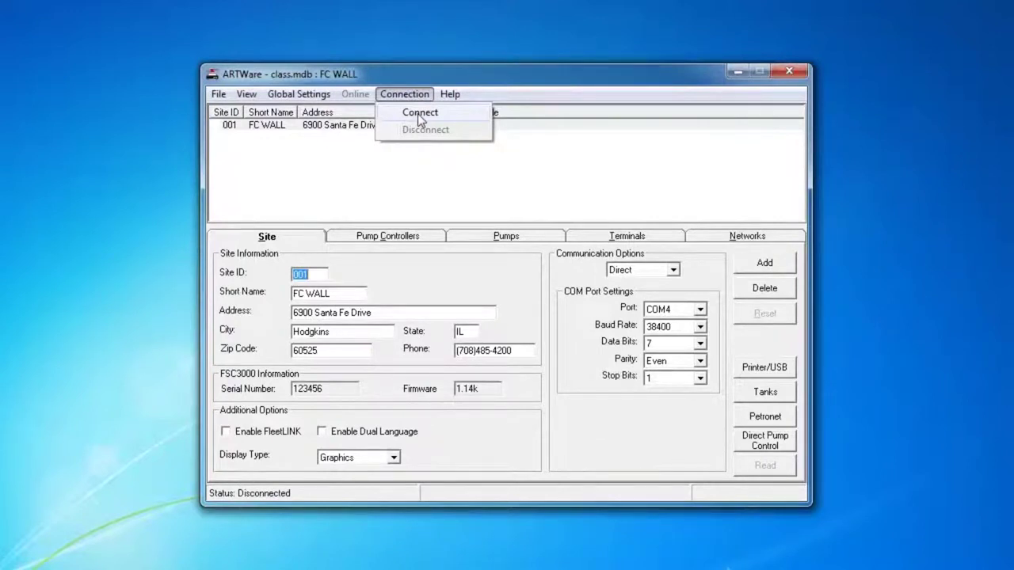
pyautogui.click(420, 114)
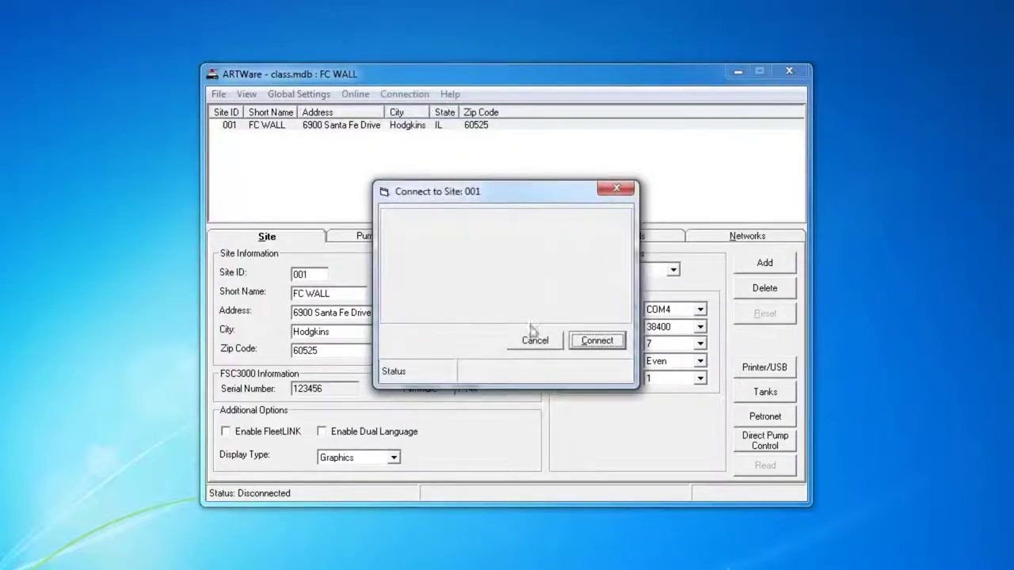
pyautogui.click(597, 345)
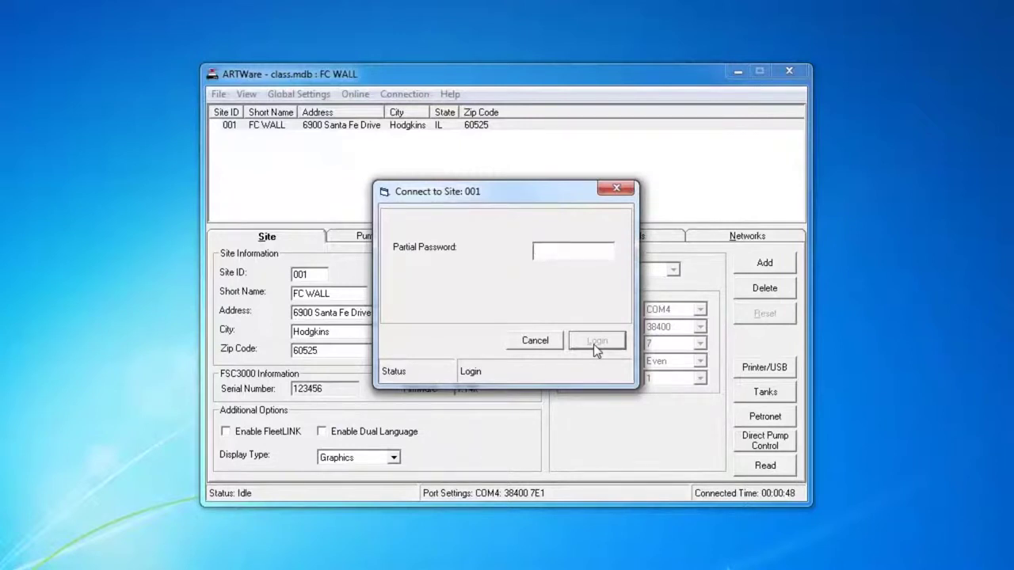
pyautogui.write('1****')
pyautogui.press('Return')
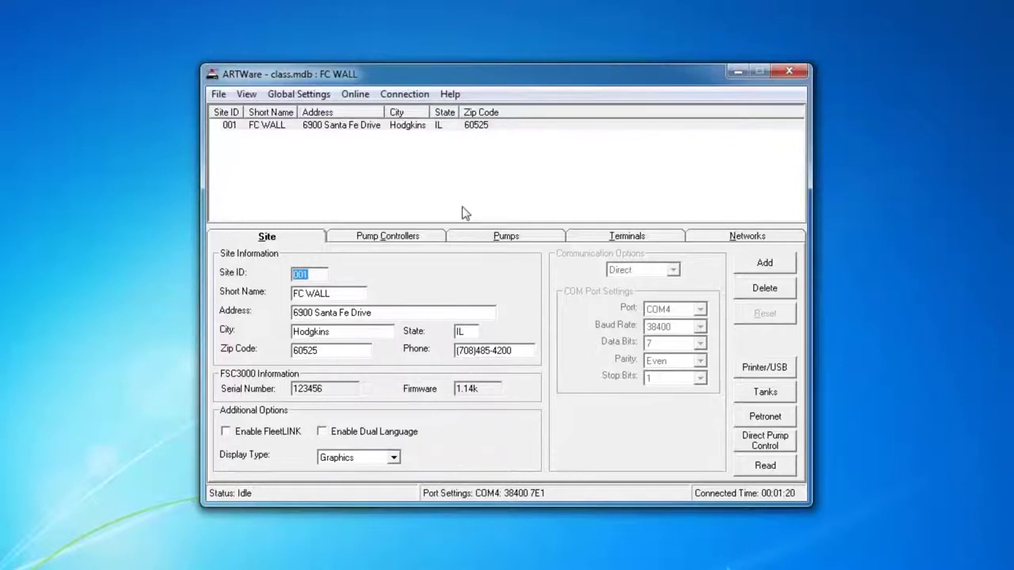
# Check the stored pump controller and pump settings of site 001, and return to the site information
pyautogui.click(358, 94)
pyautogui.moveTo(411, 235)
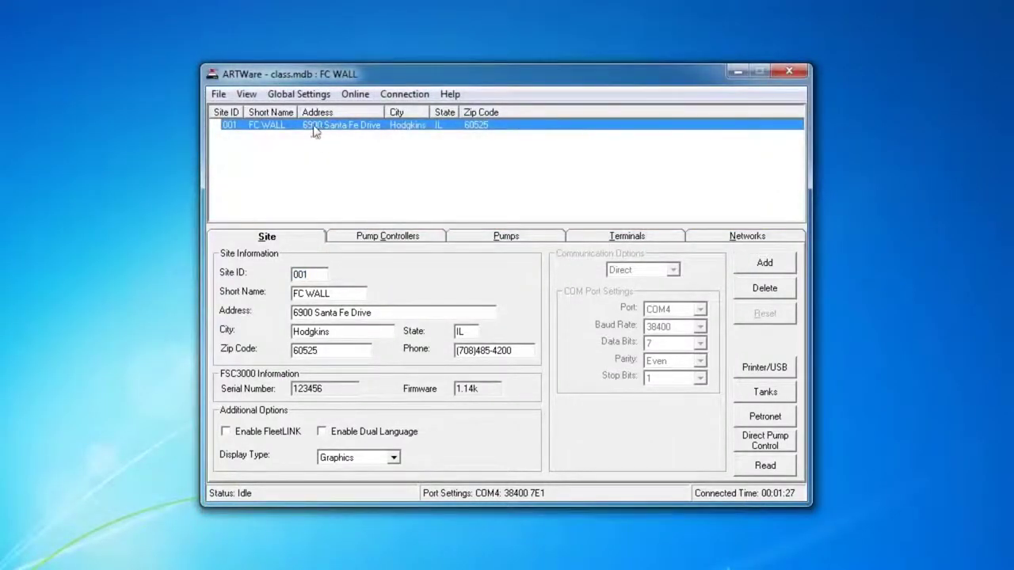
pyautogui.click(387, 236)
pyautogui.click(491, 241)
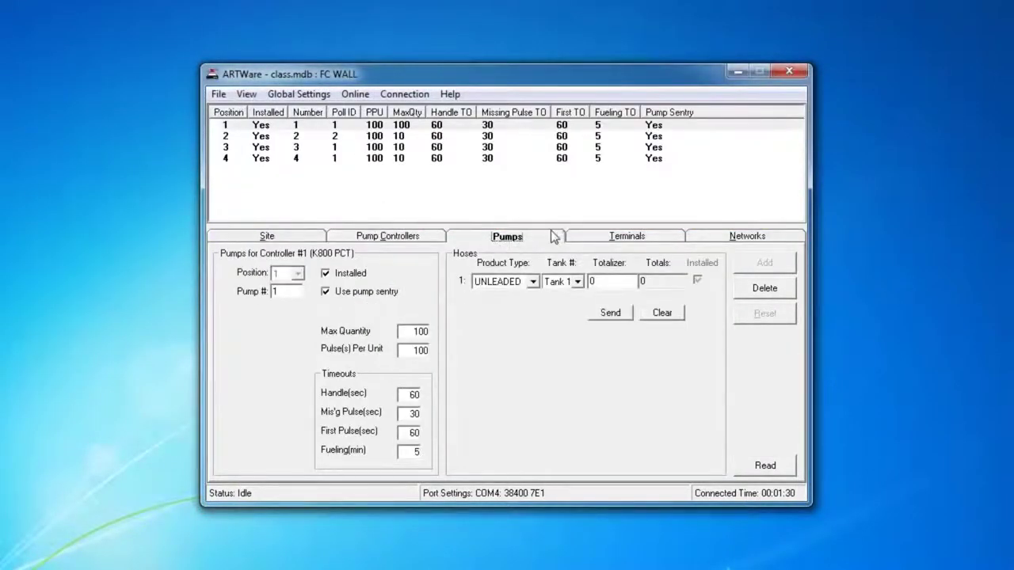
pyautogui.click(303, 238)
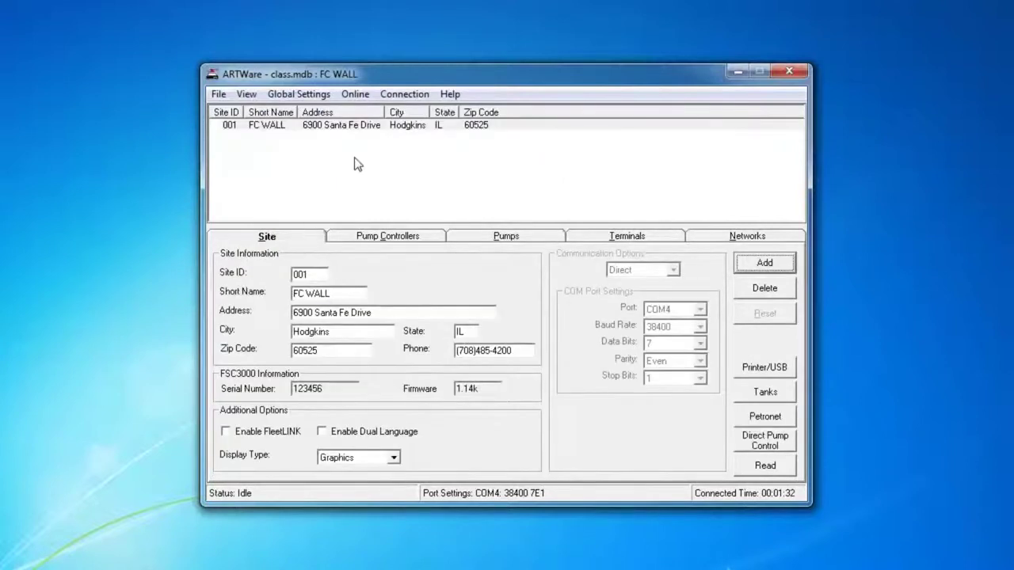
# Send all settings stored in ARTWare to the connected FSC3000 and confirm the transfer
pyautogui.click(405, 93)
pyautogui.moveTo(354, 93)
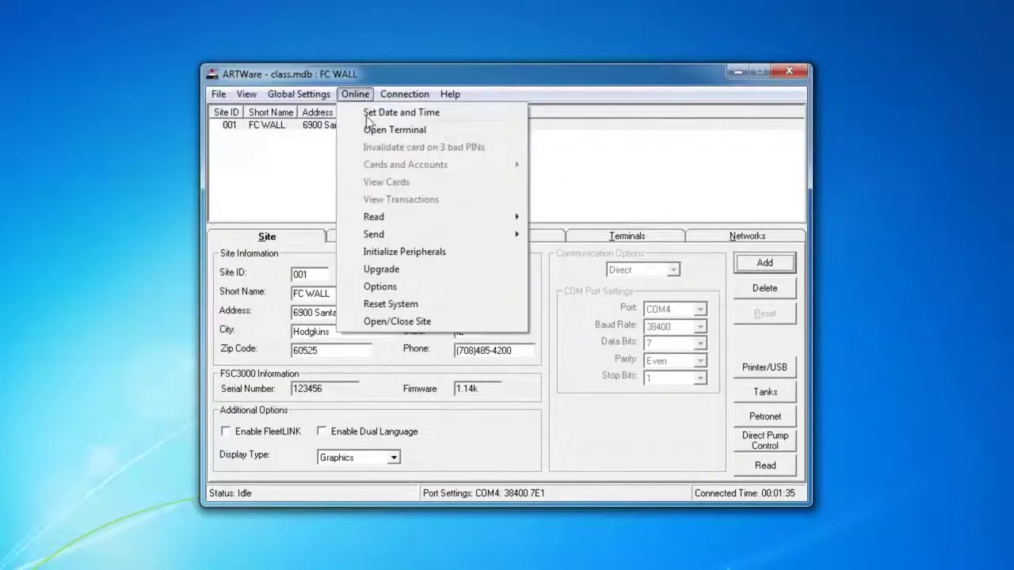
pyautogui.moveTo(518, 235)
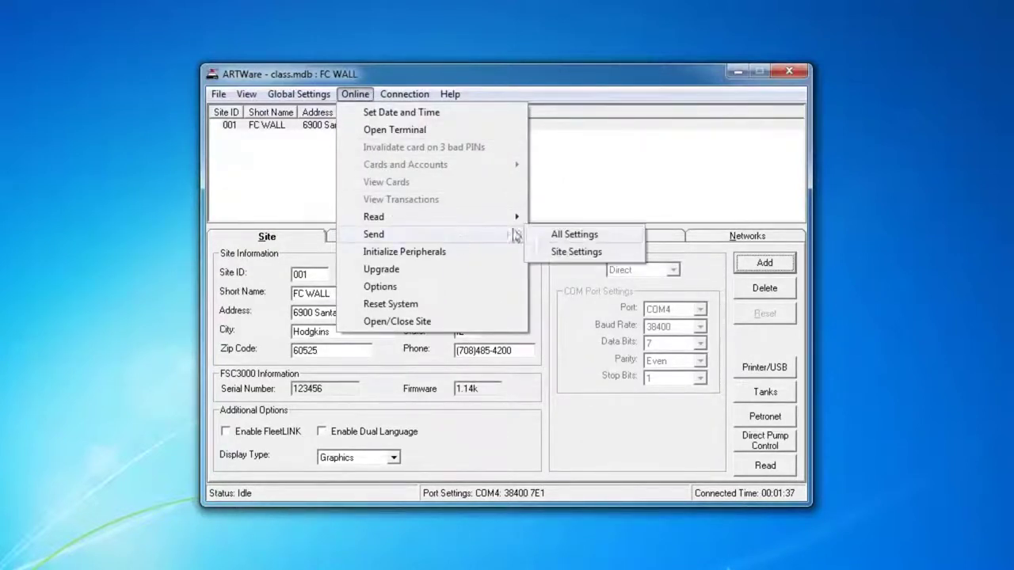
pyautogui.click(554, 236)
pyautogui.click(560, 348)
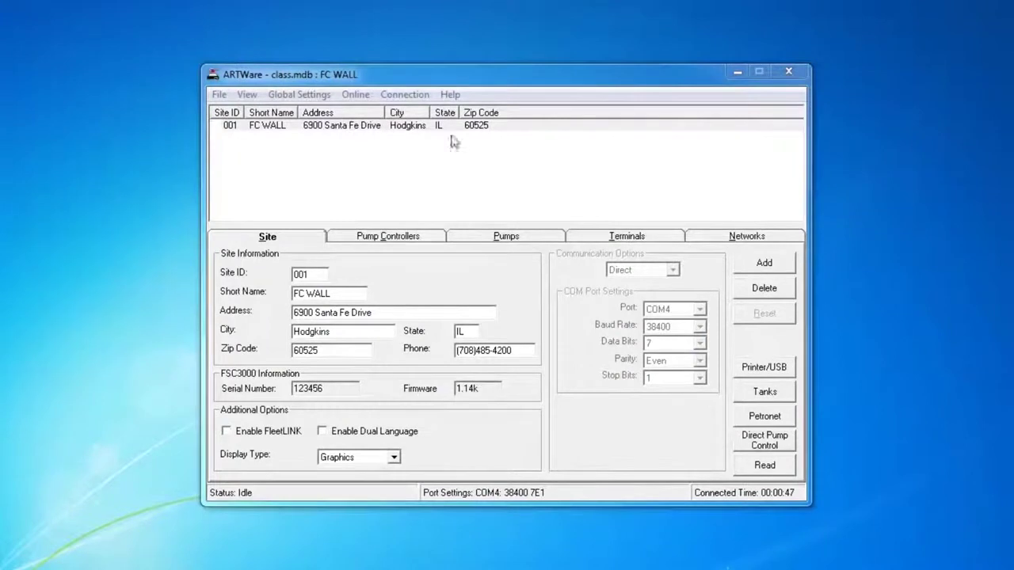
# Open the site terminal's administrator menu with "set admin" and change the Remote Access password, entering and confirming the new password
pyautogui.click(408, 95)
pyautogui.moveTo(356, 96)
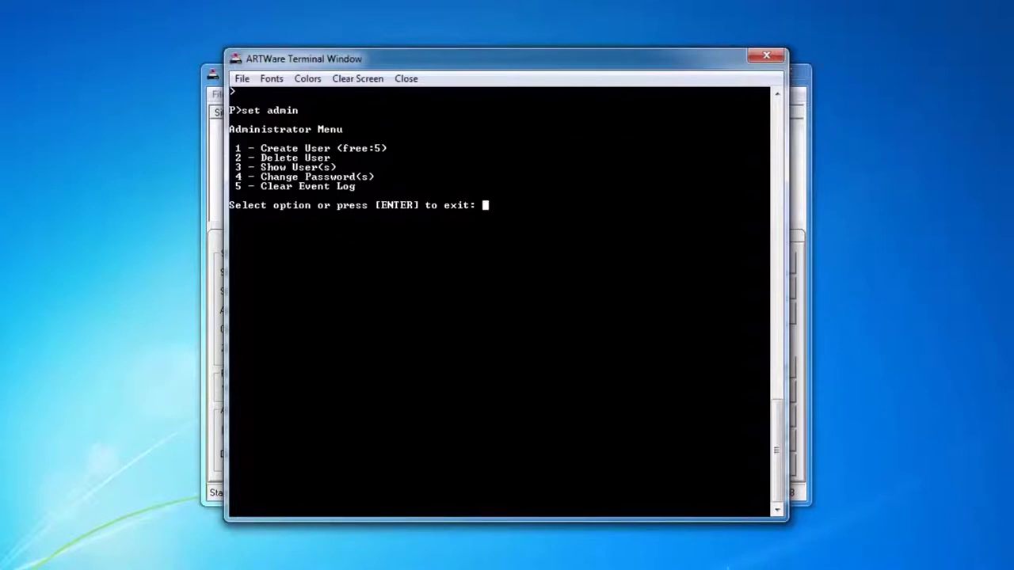
pyautogui.write('4')
pyautogui.press('Return')
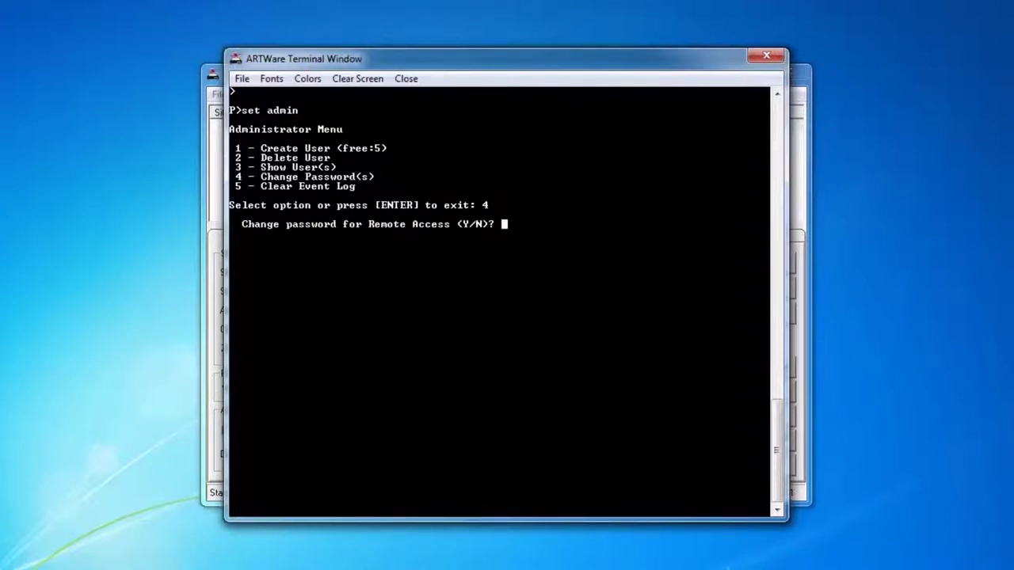
pyautogui.write('y')
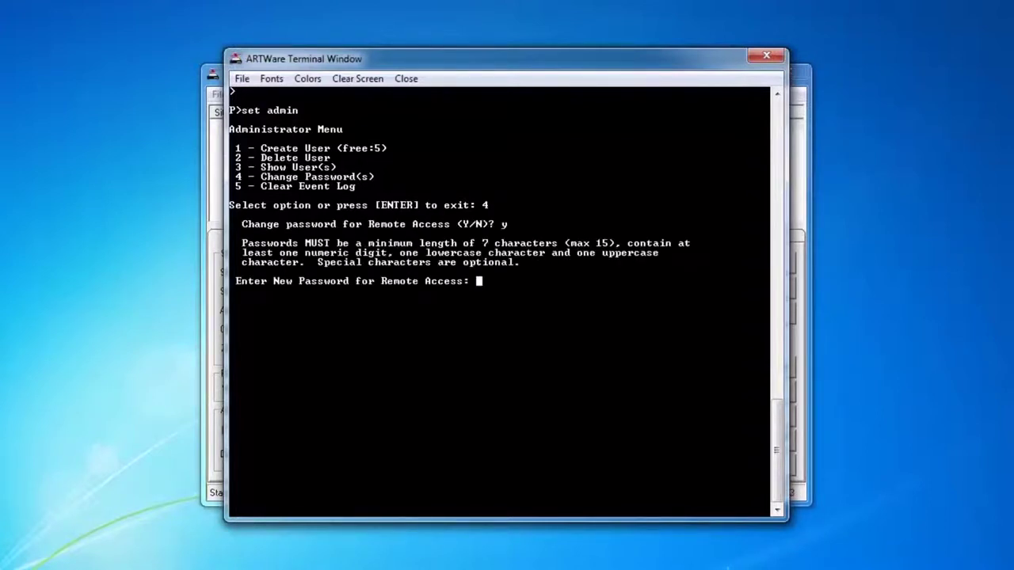
pyautogui.write('*********')
pyautogui.press('Return')
pyautogui.write('**')
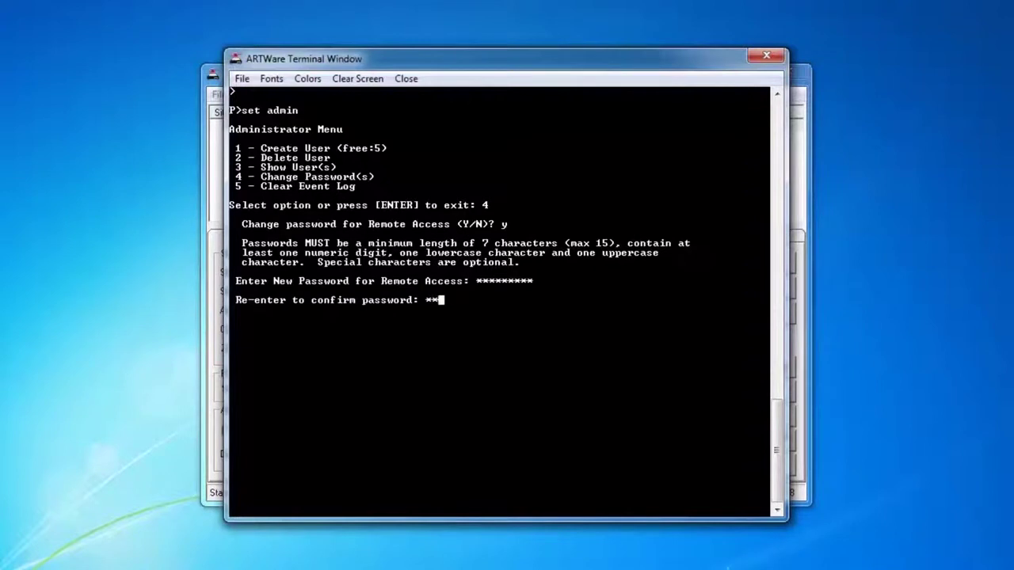
pyautogui.write('******')
pyautogui.write('*')
pyautogui.press('Return')
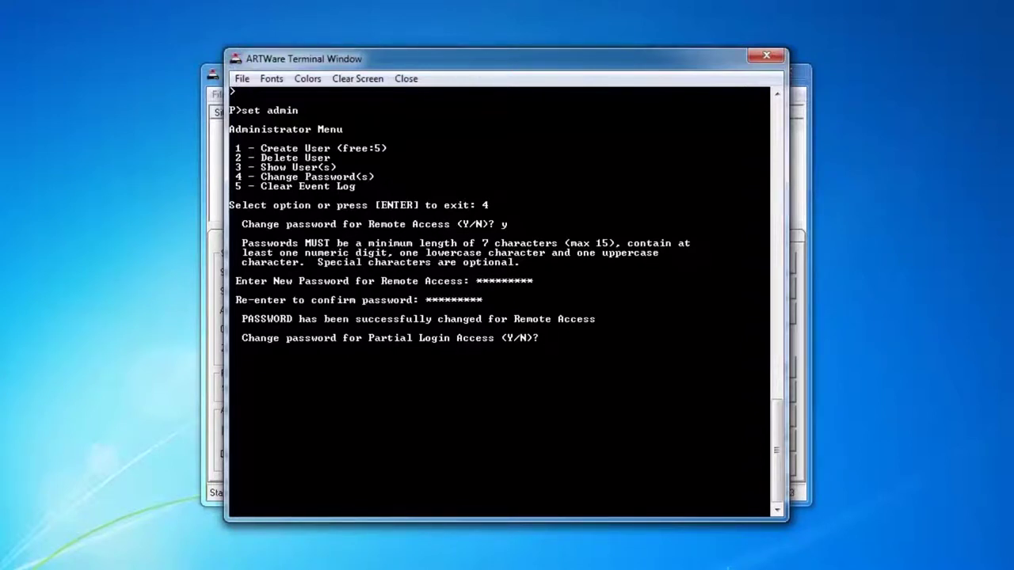
# Accept changing the Partial Login Access password, and enter and confirm the new password
pyautogui.write('y')
pyautogui.press('Return')
pyautogui.write('*********')
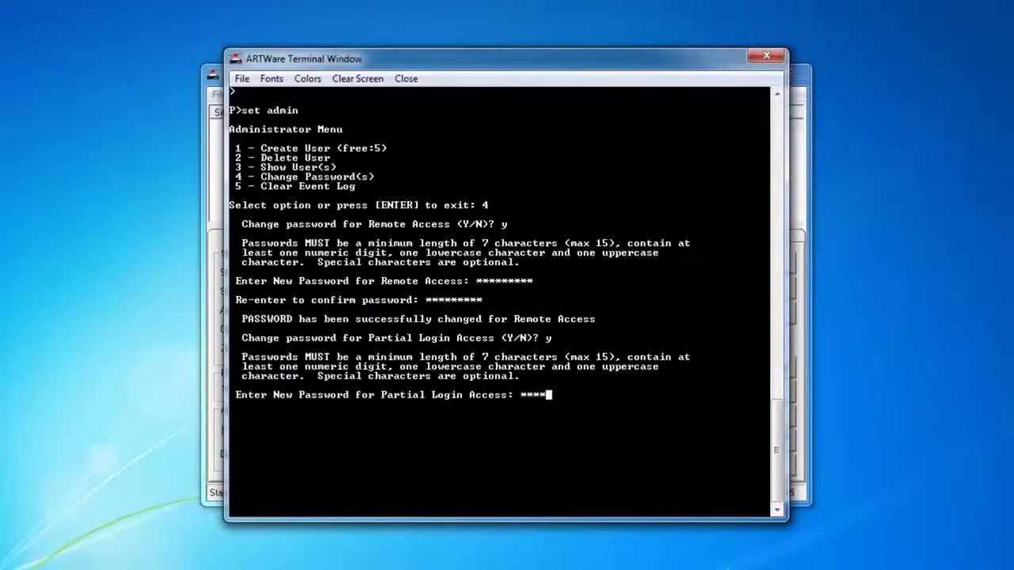
pyautogui.press('Return')
pyautogui.write('********')
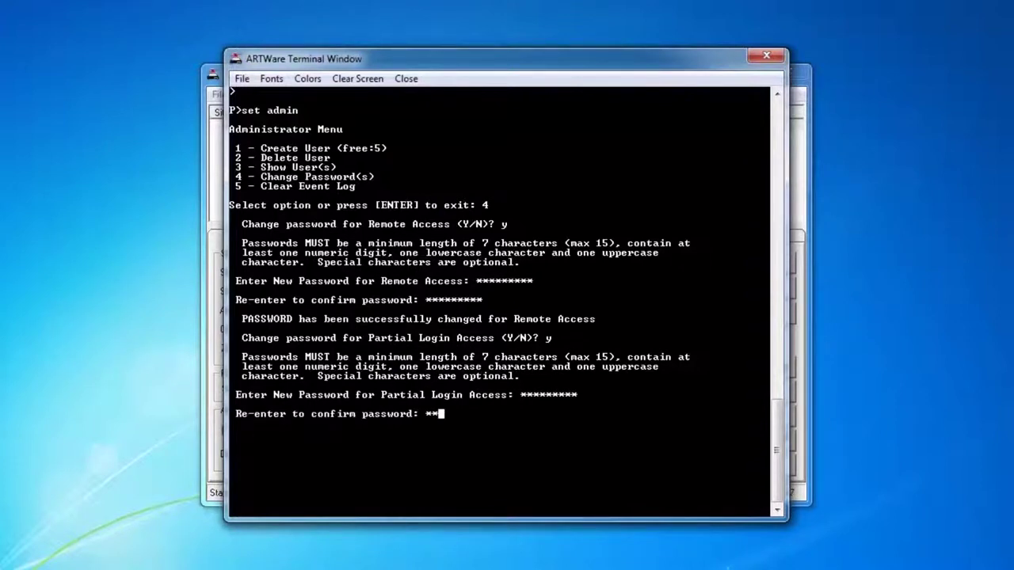
pyautogui.write('*')
pyautogui.press('Return')
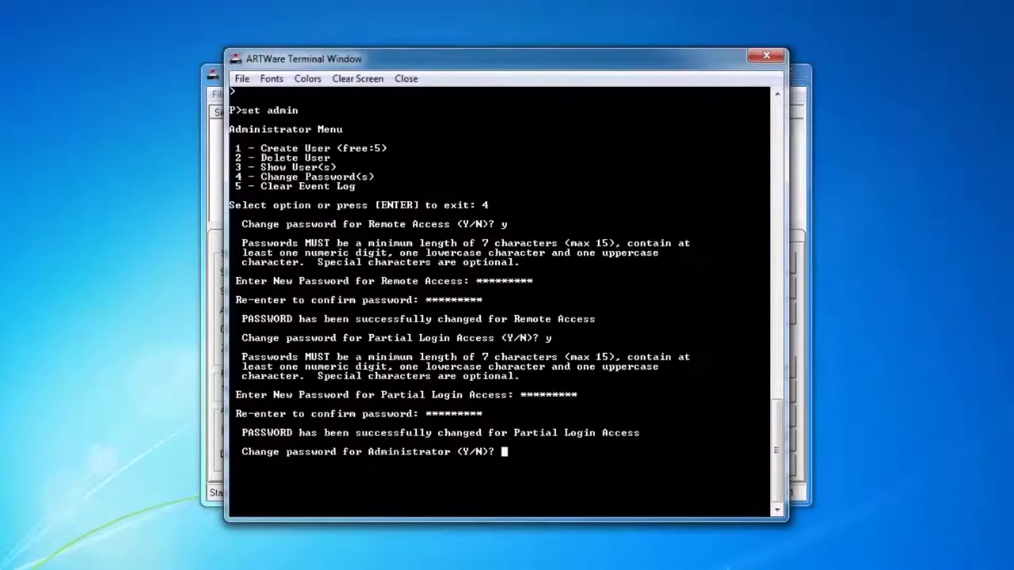
# Accept changing the Administrator password, enter and confirm the new password, and exit the administrator menu
pyautogui.write('y')
pyautogui.press('Return')
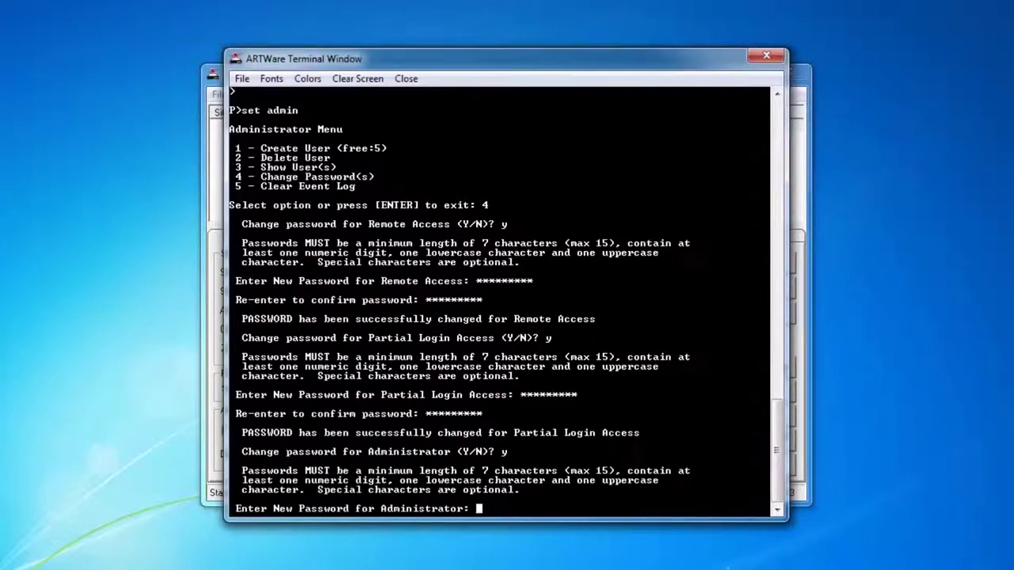
pyautogui.write('*********')
pyautogui.press('Return')
pyautogui.write('*********')
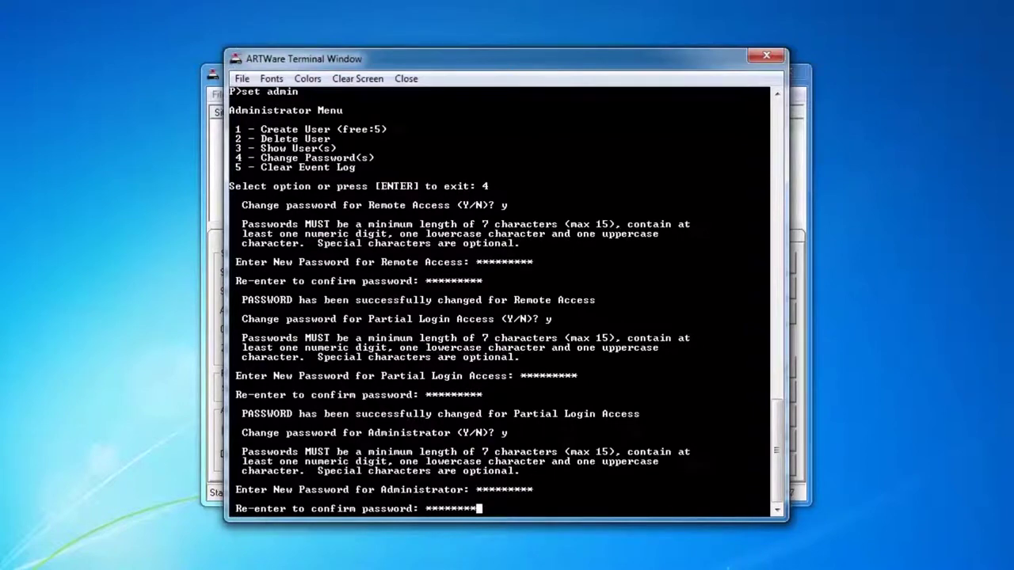
pyautogui.press('Return')
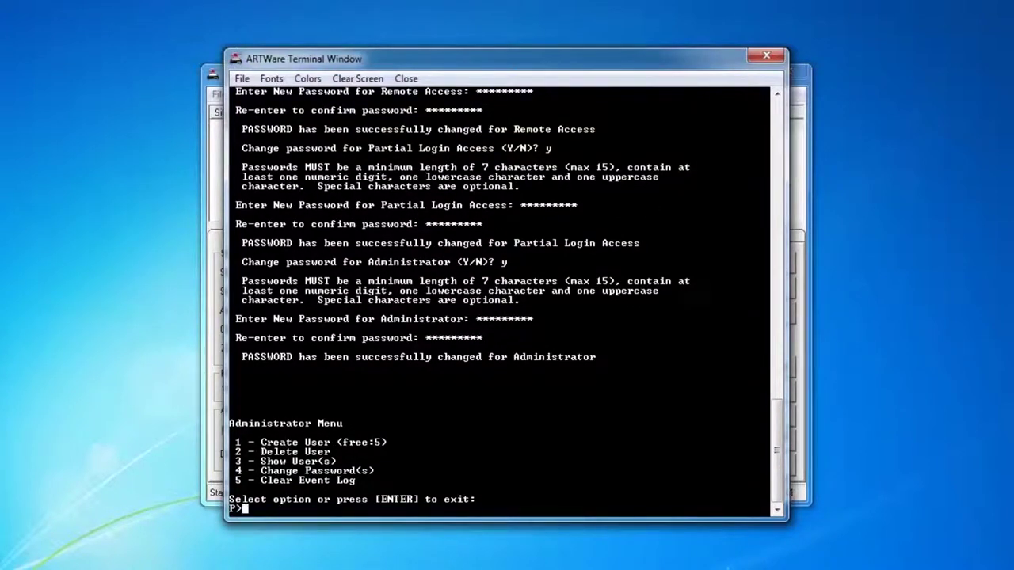
pyautogui.press('Return')
pyautogui.press('Return')
pyautogui.press('Return')
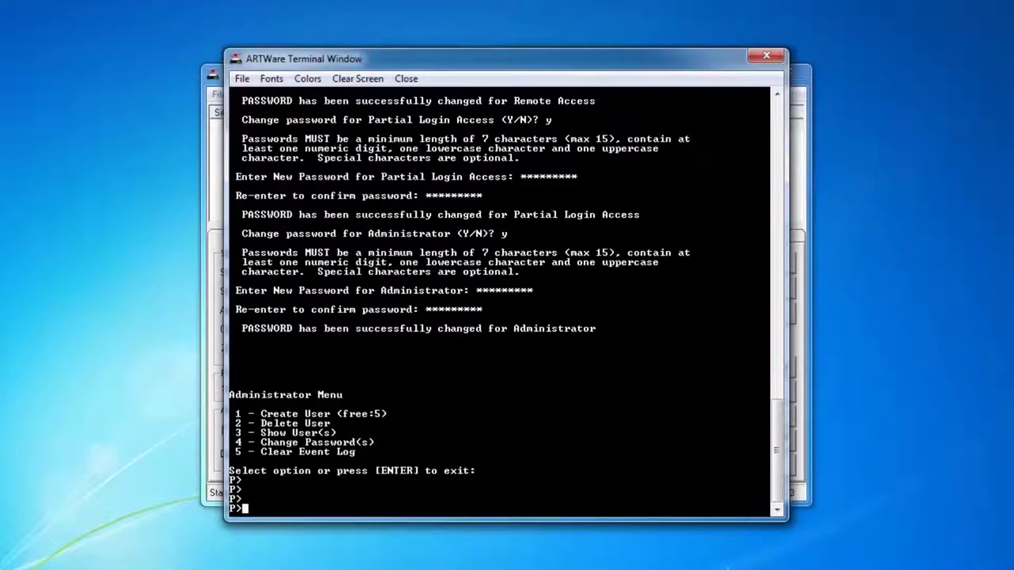
# Log in to the terminal as administrator with "log Admin" and the new Administrator password
pyautogui.write('log Admin')
pyautogui.press('Return')
pyautogui.write('********')
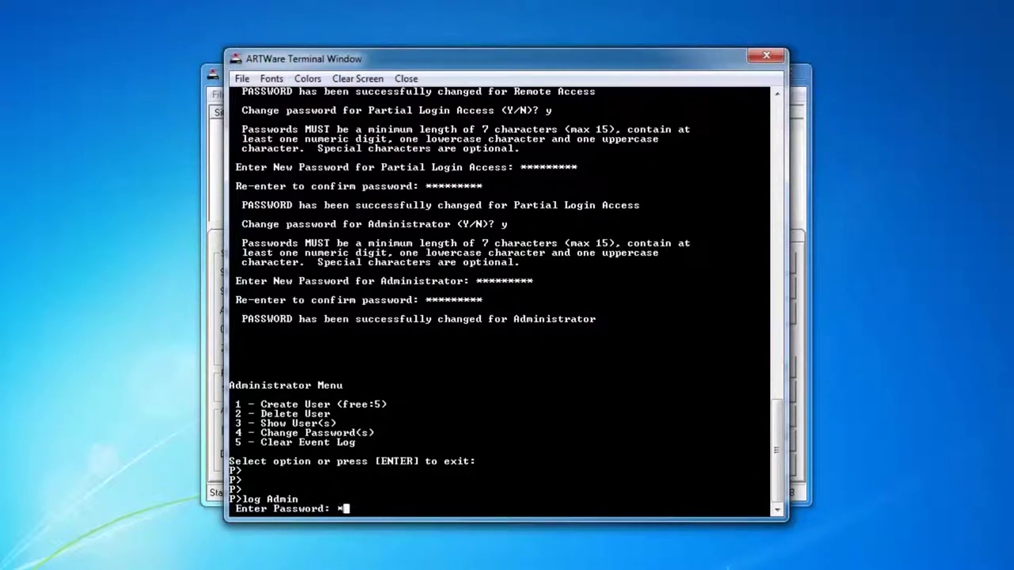
pyautogui.write('*')
pyautogui.press('Return')
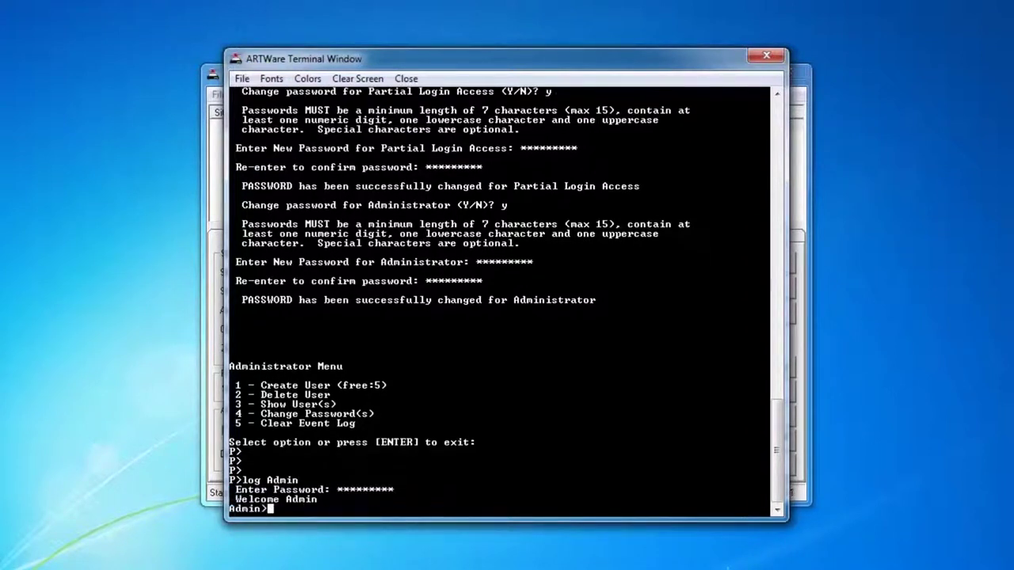
pyautogui.press('Return')
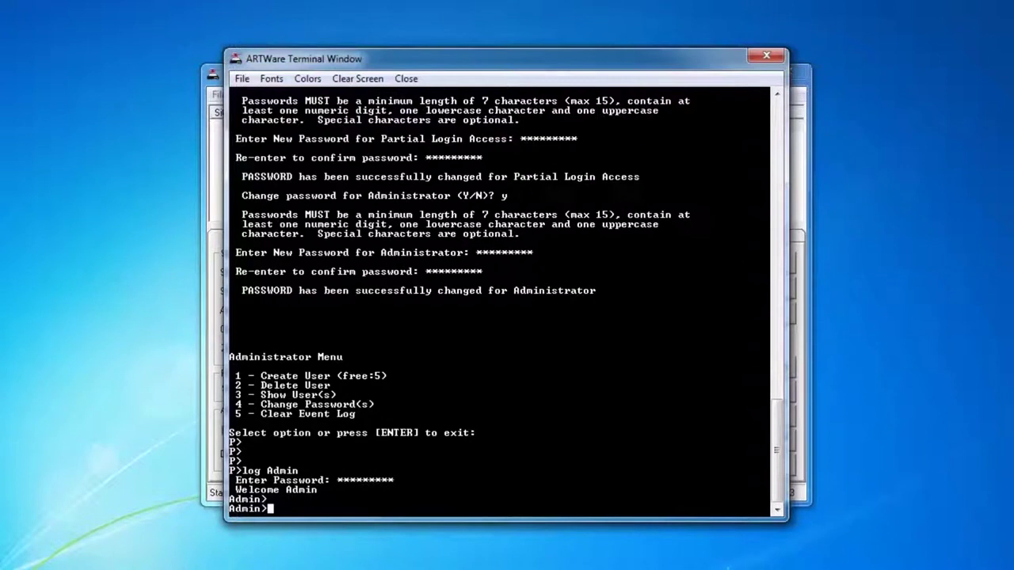
# Start the controller with "system start" and close the terminal window
pyautogui.write('system start')
pyautogui.press('Return')
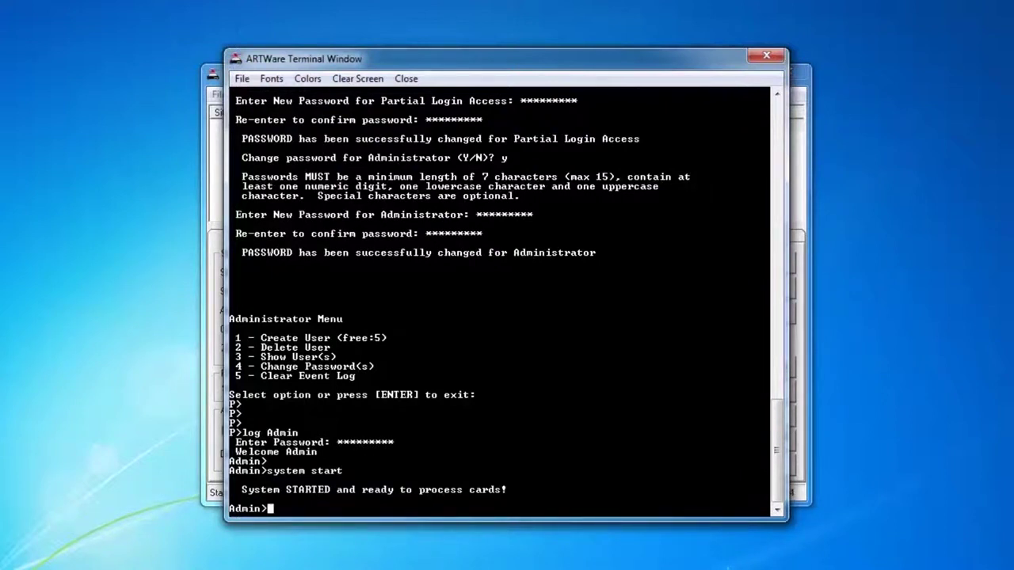
pyautogui.click(765, 57)
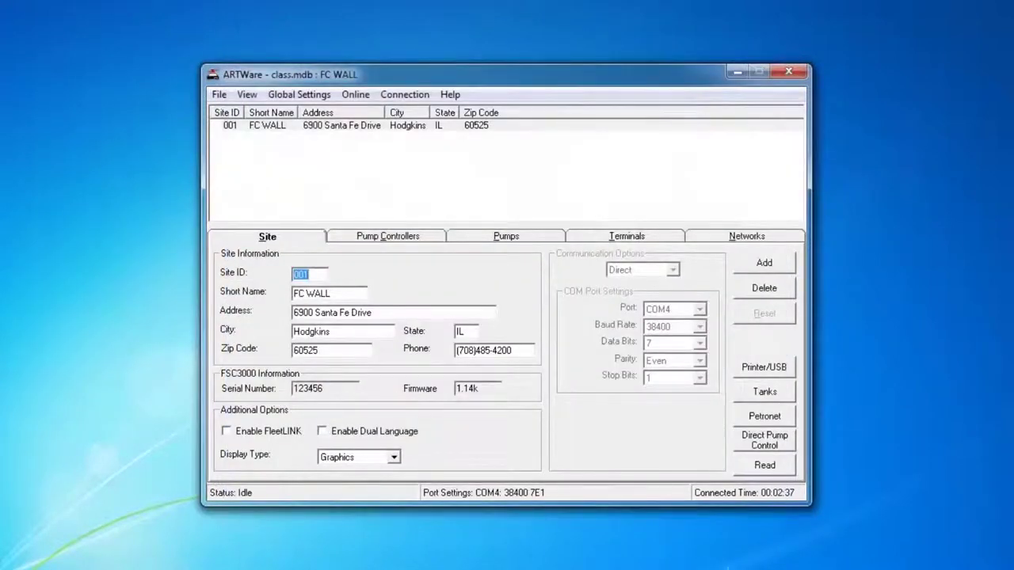